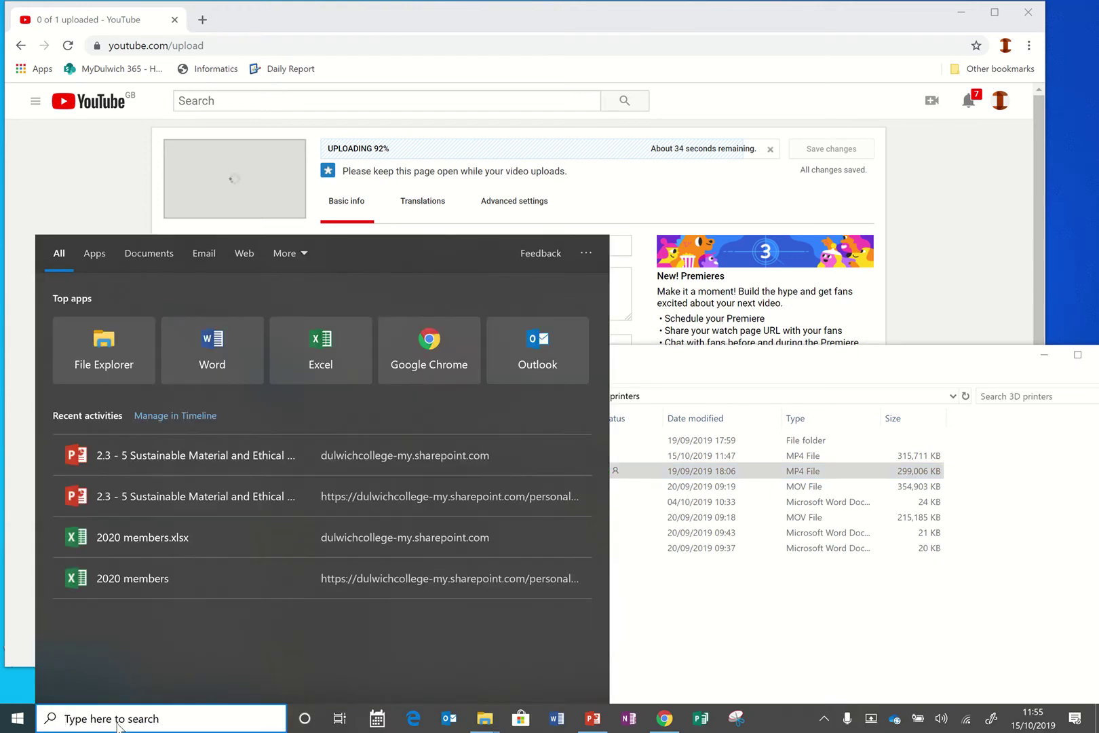
Search Windows for 'pru' and launch PrusaSlicer to its empty MK3 bed
{"action": "type", "text": "p"}
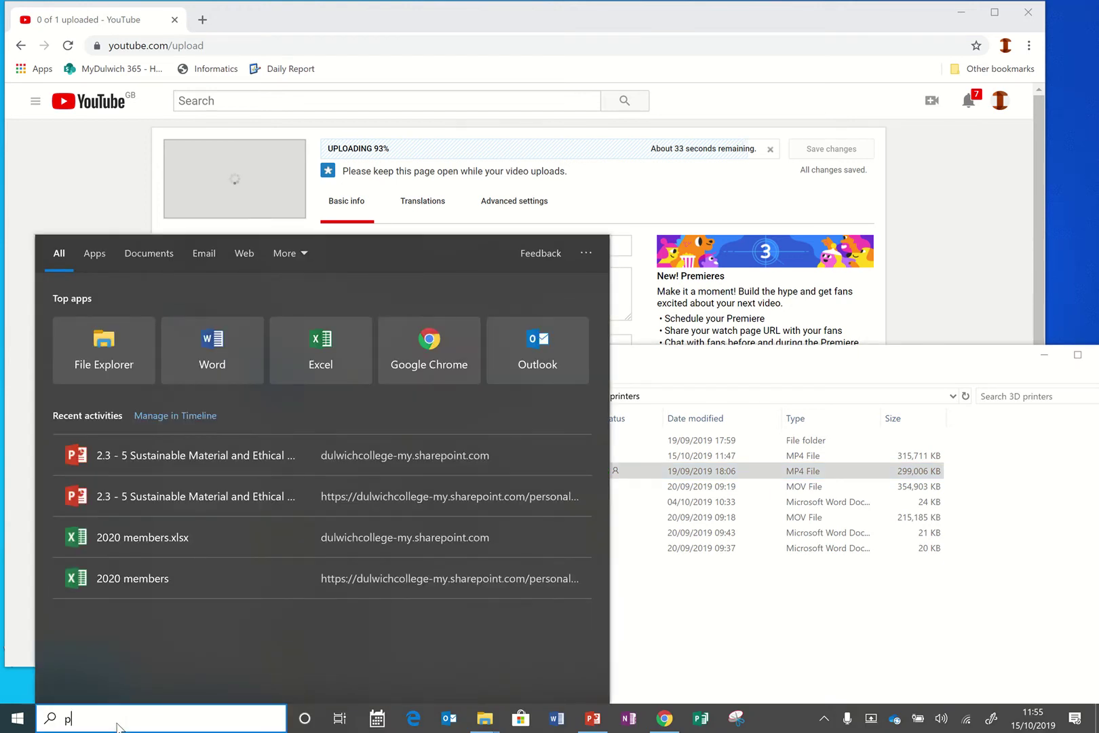
{"action": "type", "text": "ru"}
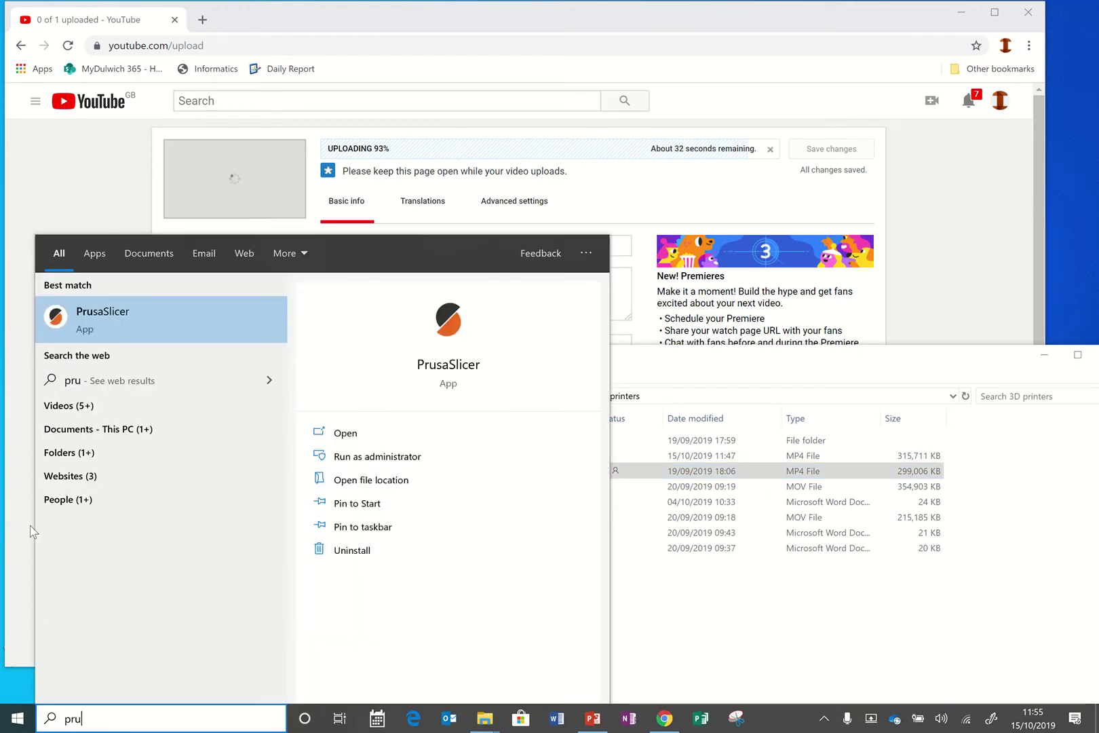
{"action": "left_click", "coordinate": [113, 314]}
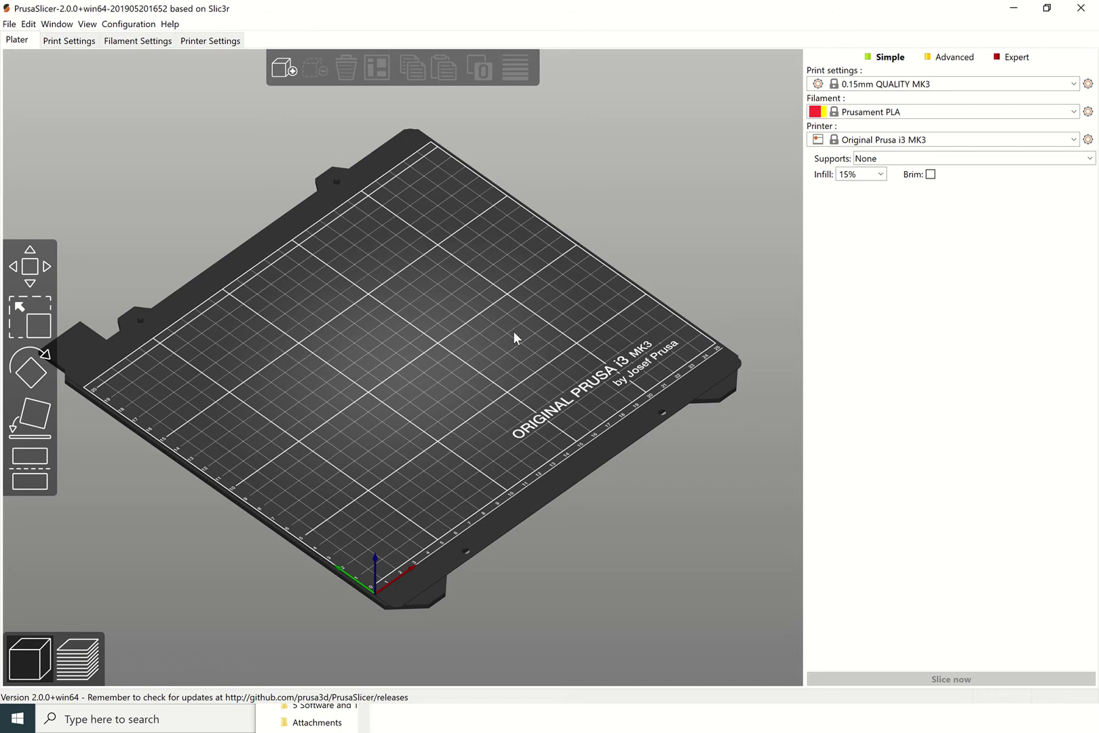
{"action": "left_click", "coordinate": [120, 25]}
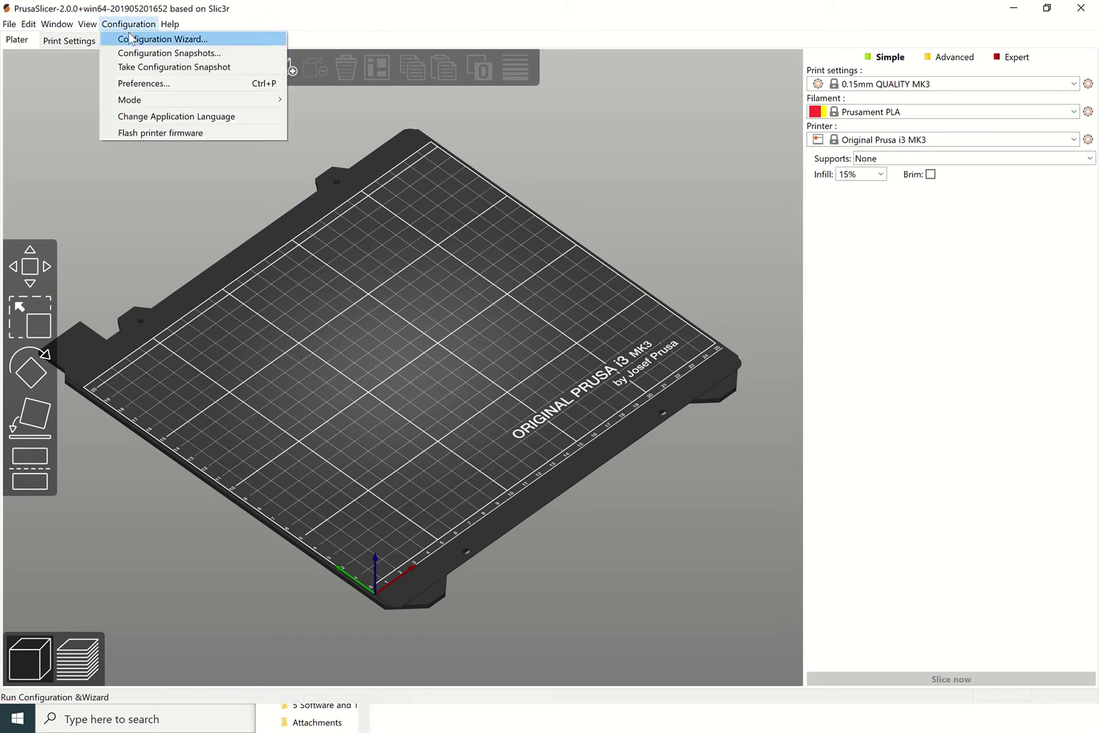
{"action": "left_click", "coordinate": [130, 39]}
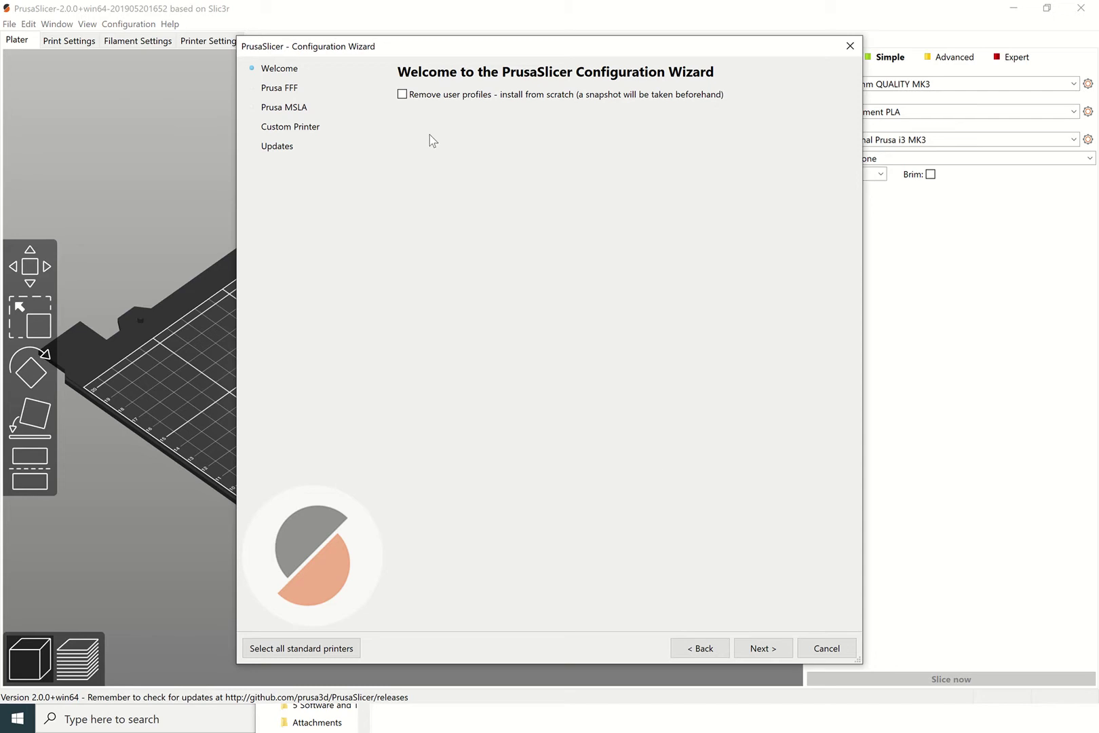
{"action": "left_click", "coordinate": [773, 647]}
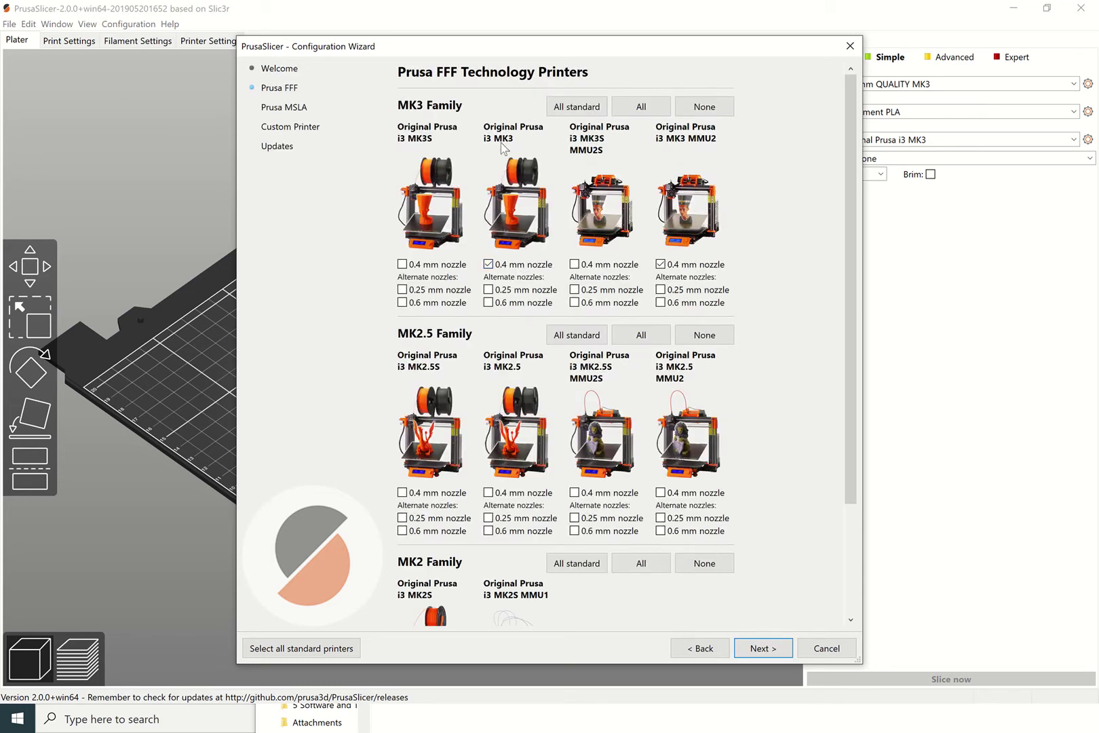
{"action": "left_click", "coordinate": [753, 650]}
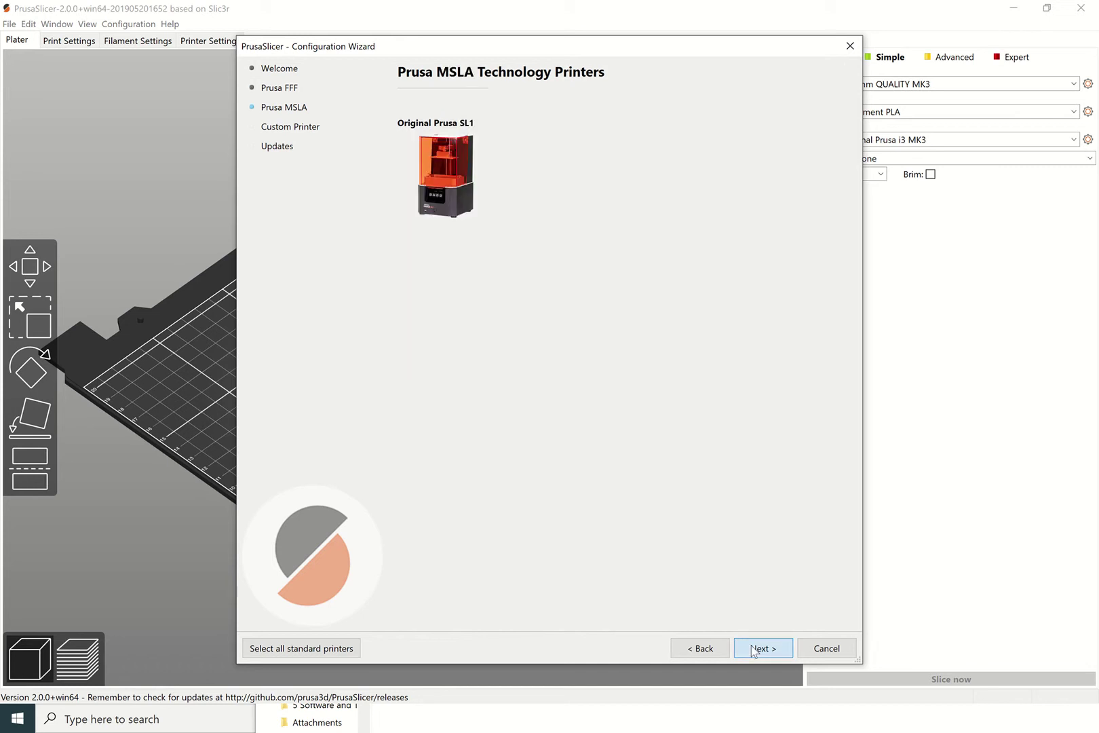
{"action": "left_click", "coordinate": [753, 650]}
{"action": "left_click", "coordinate": [753, 650]}
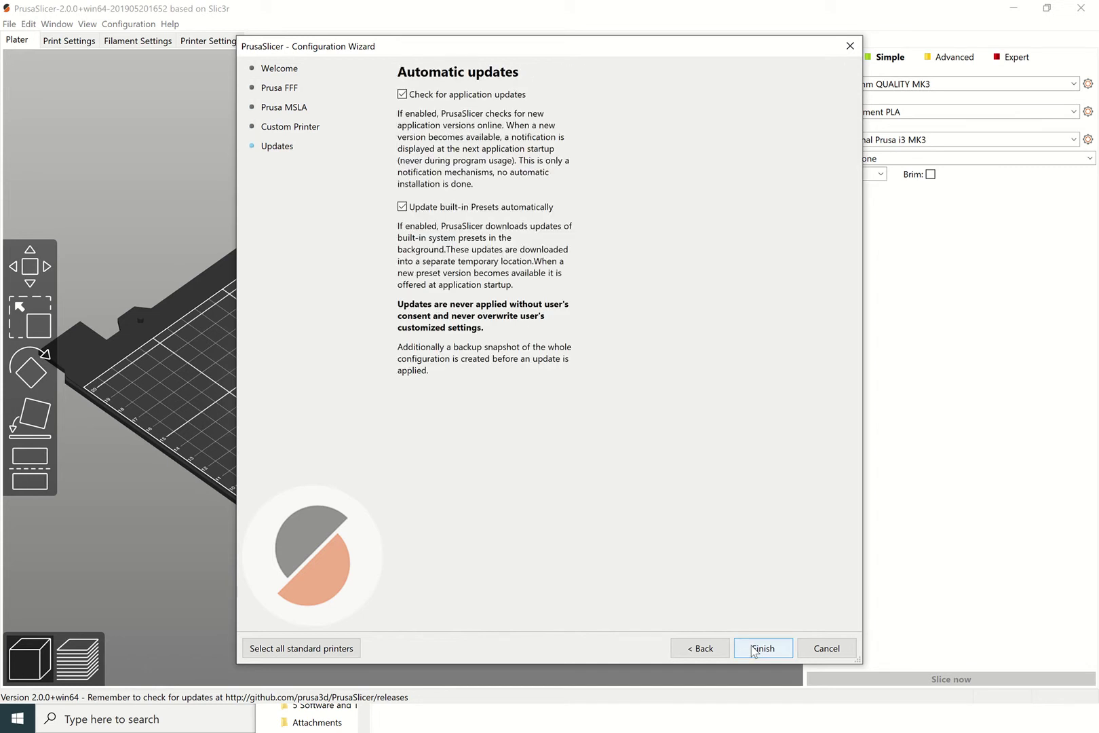
{"action": "left_click", "coordinate": [753, 650]}
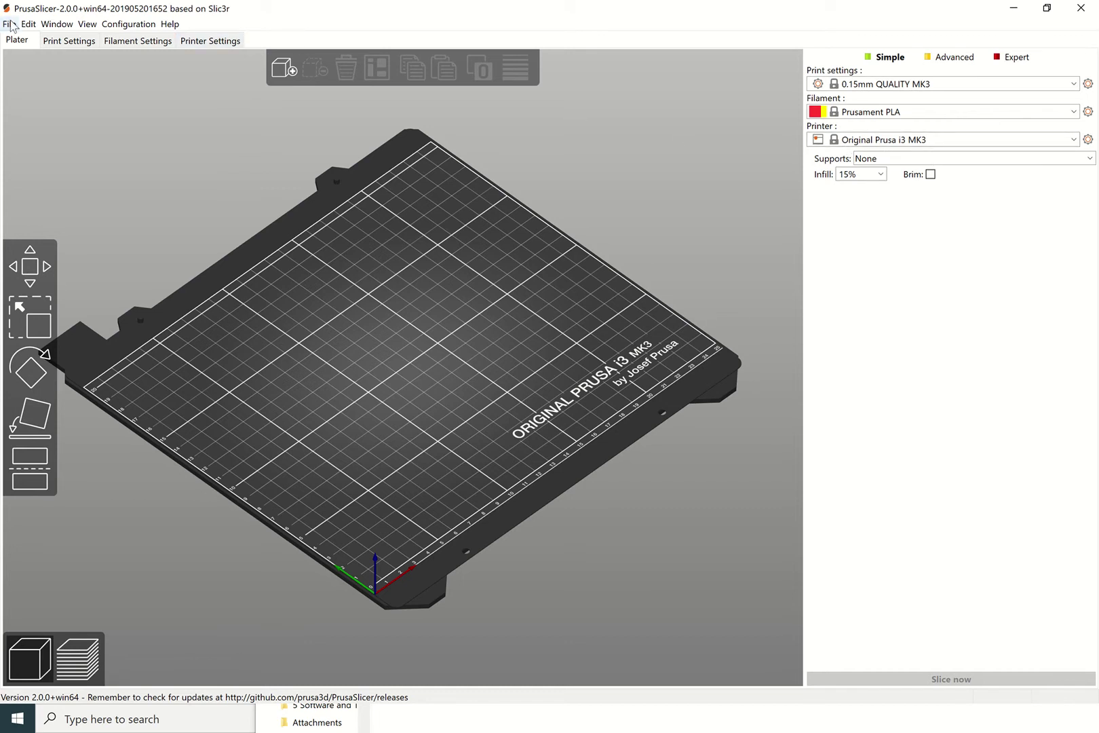
Import Test 2 Overhang.stl onto the centre of the MK3 bed
{"action": "left_click", "coordinate": [10, 24]}
{"action": "mouse_move", "coordinate": [102, 97]}
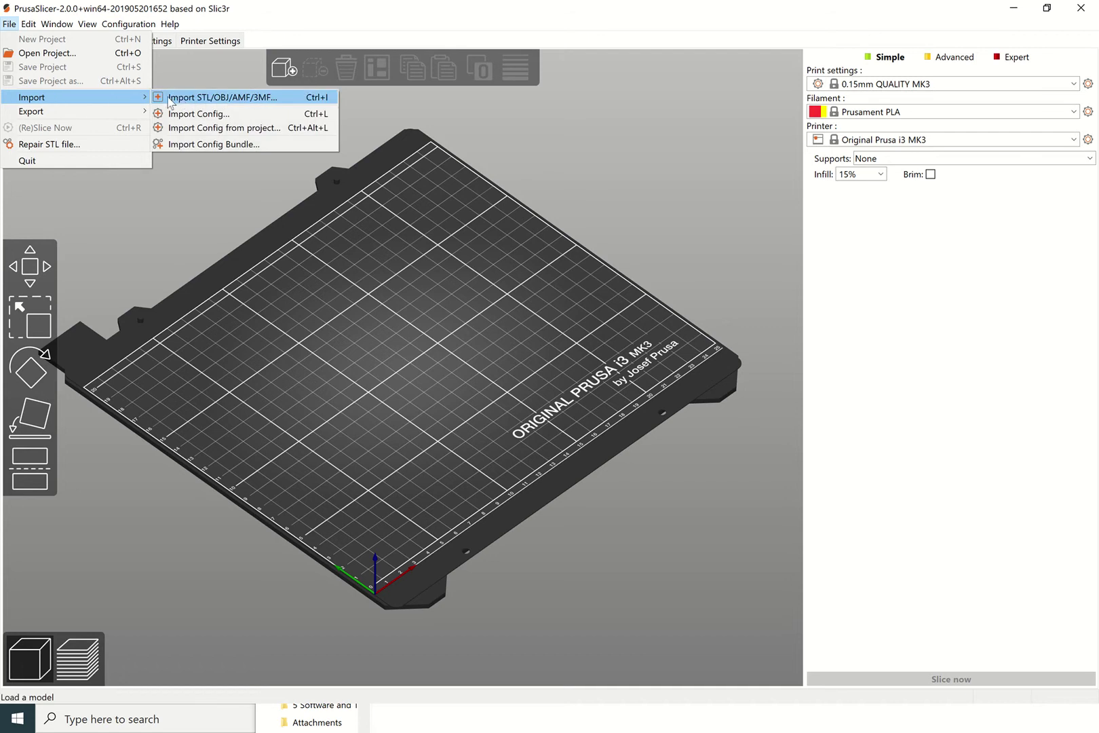
{"action": "left_click", "coordinate": [180, 99]}
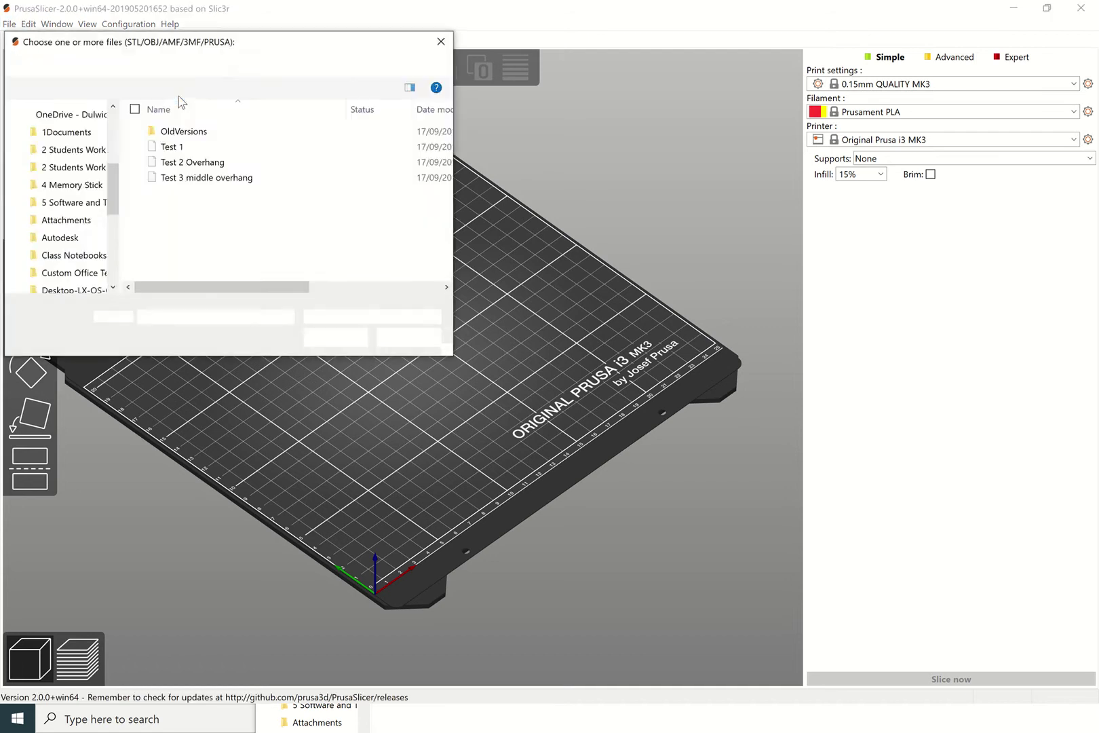
{"action": "left_click", "coordinate": [190, 166]}
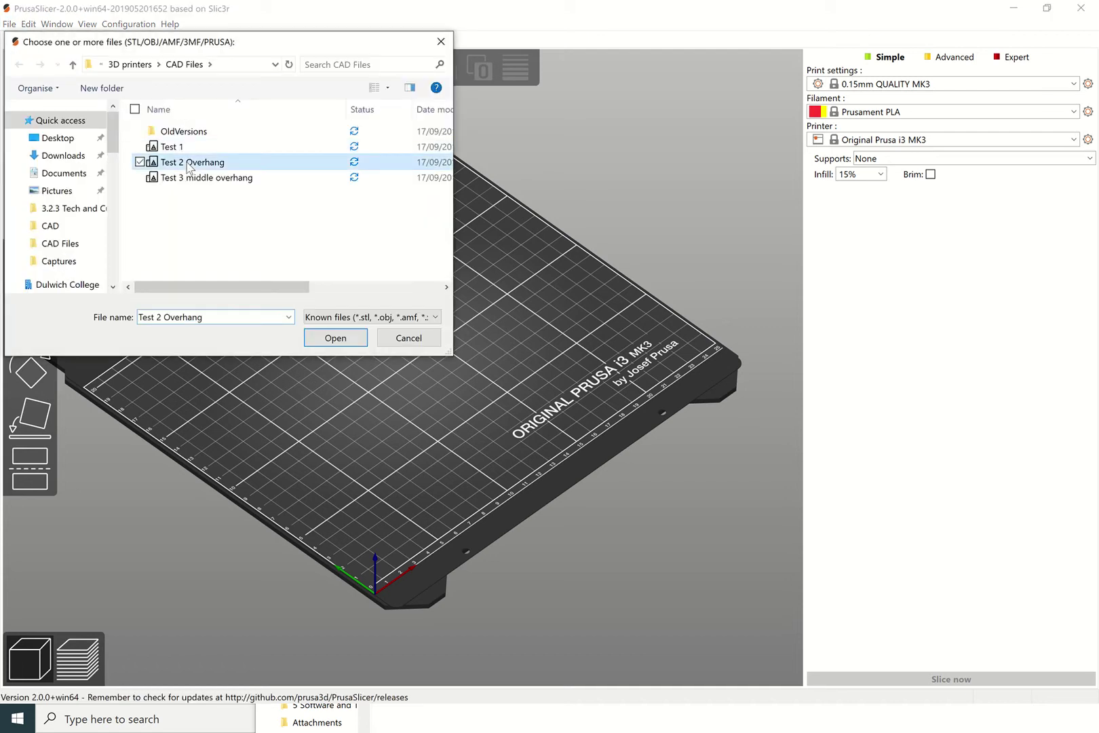
{"action": "left_click", "coordinate": [348, 340]}
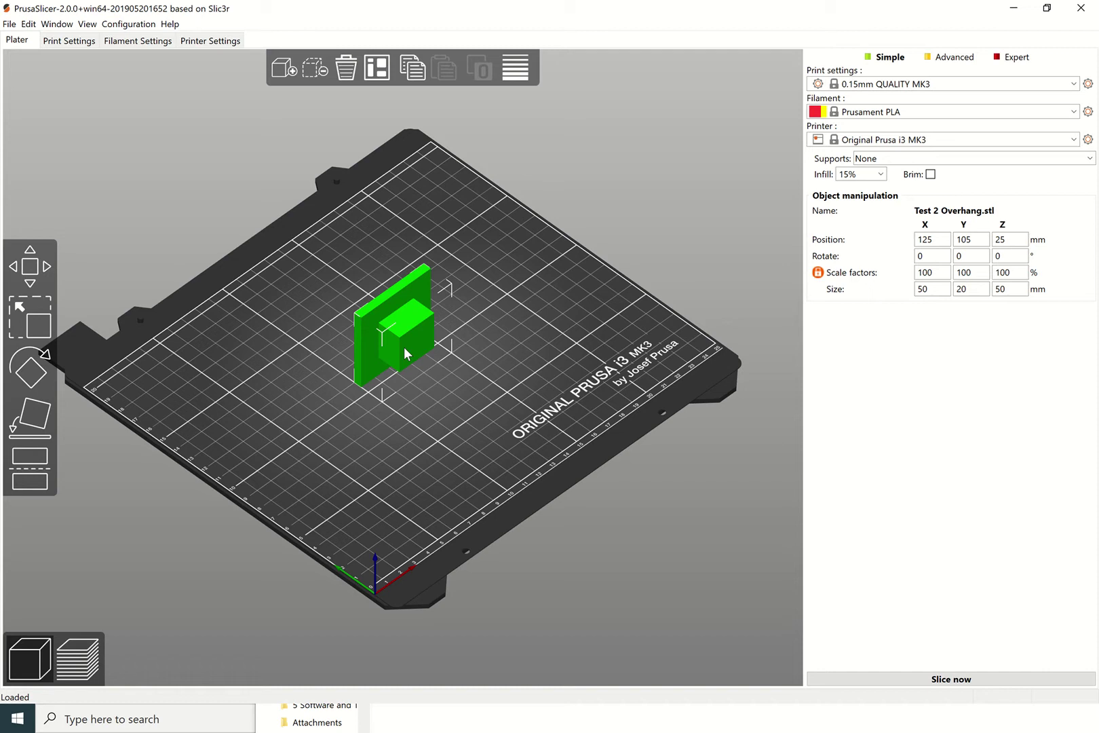
Nudge Test 2 Overhang left and lay it flat on its large face (50 × 50 × 20 mm)
{"action": "left_click_drag", "start_coordinate": [404, 346], "coordinate": [385, 365]}
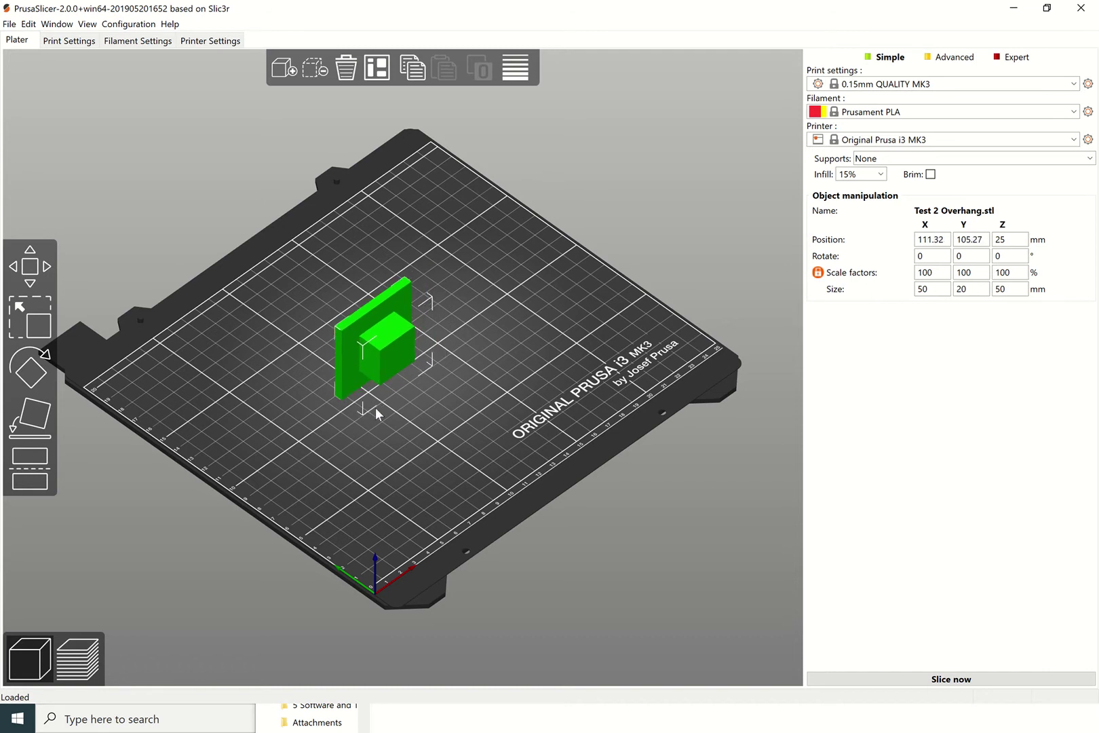
{"action": "left_click_drag", "start_coordinate": [375, 407], "coordinate": [416, 403]}
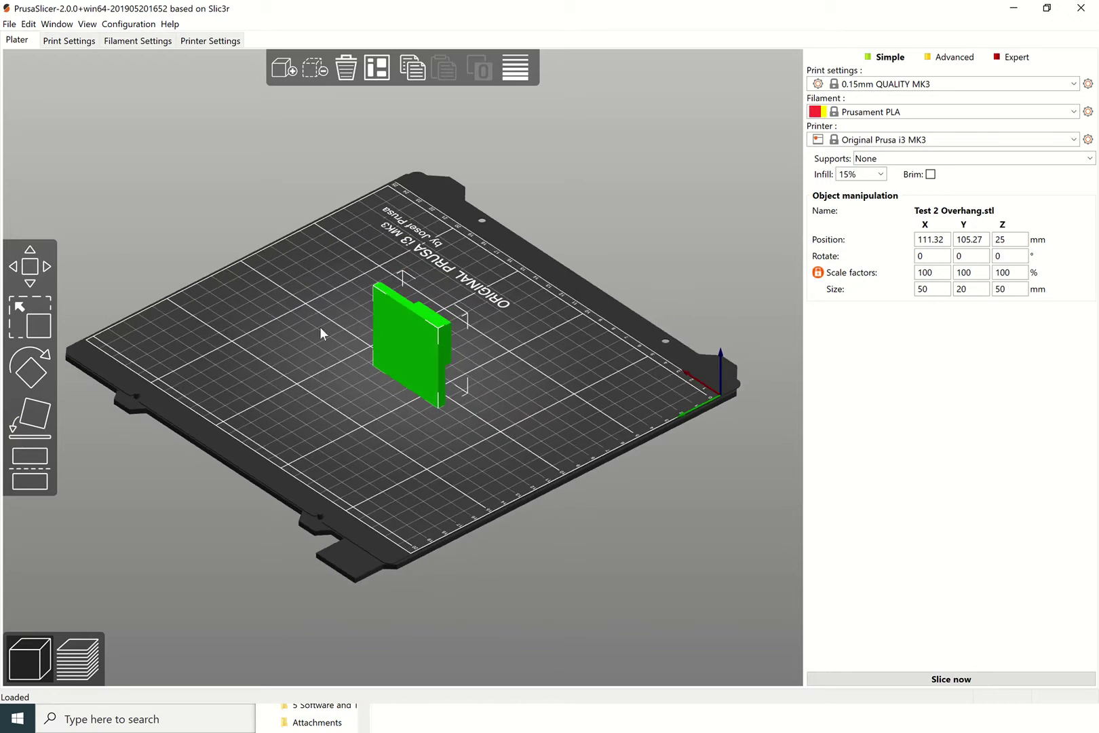
{"action": "left_click", "coordinate": [36, 425]}
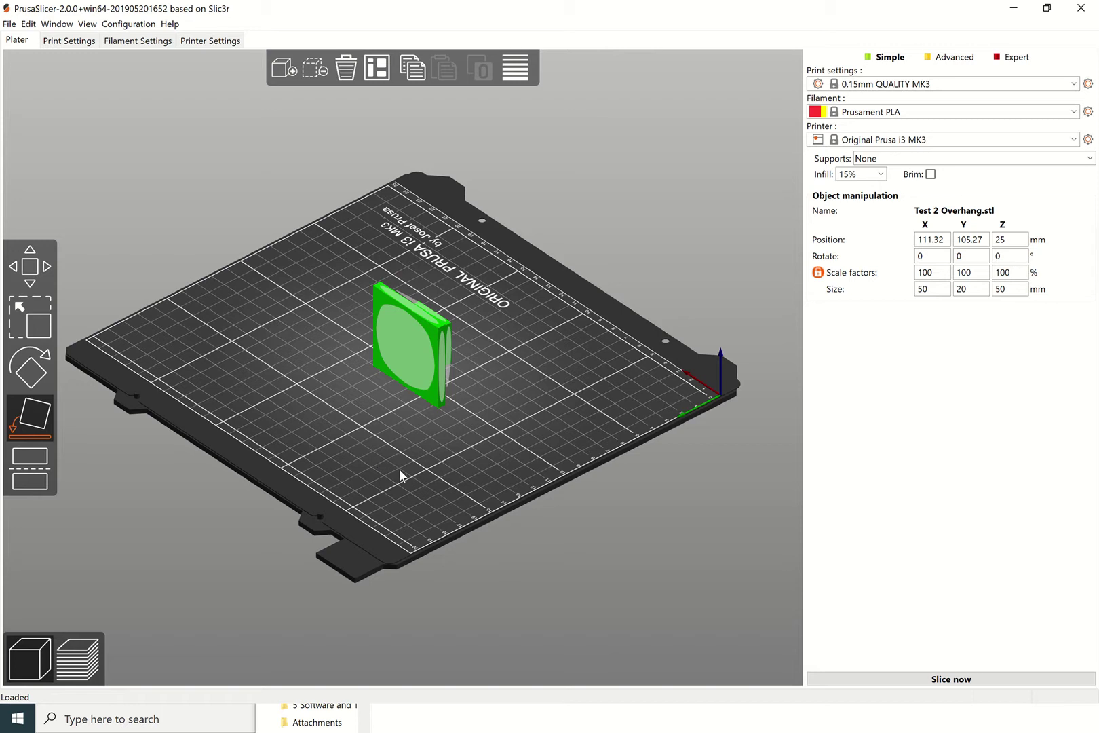
{"action": "left_click", "coordinate": [402, 371]}
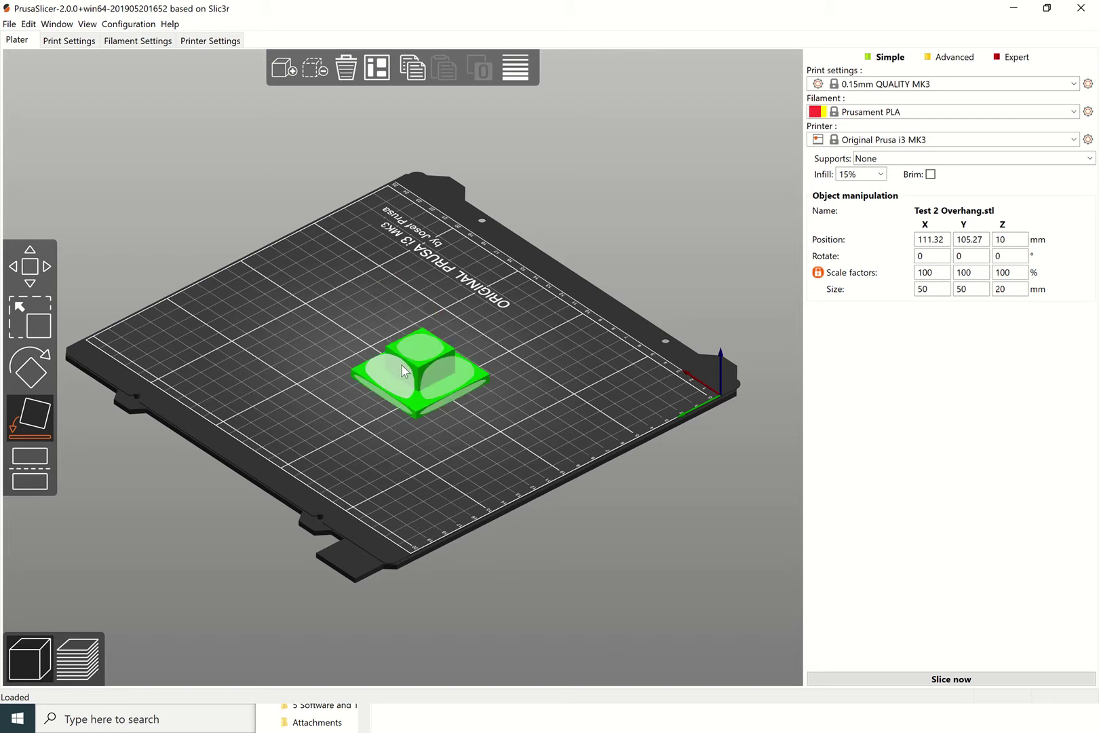
{"action": "left_click_drag", "start_coordinate": [464, 463], "coordinate": [409, 468]}
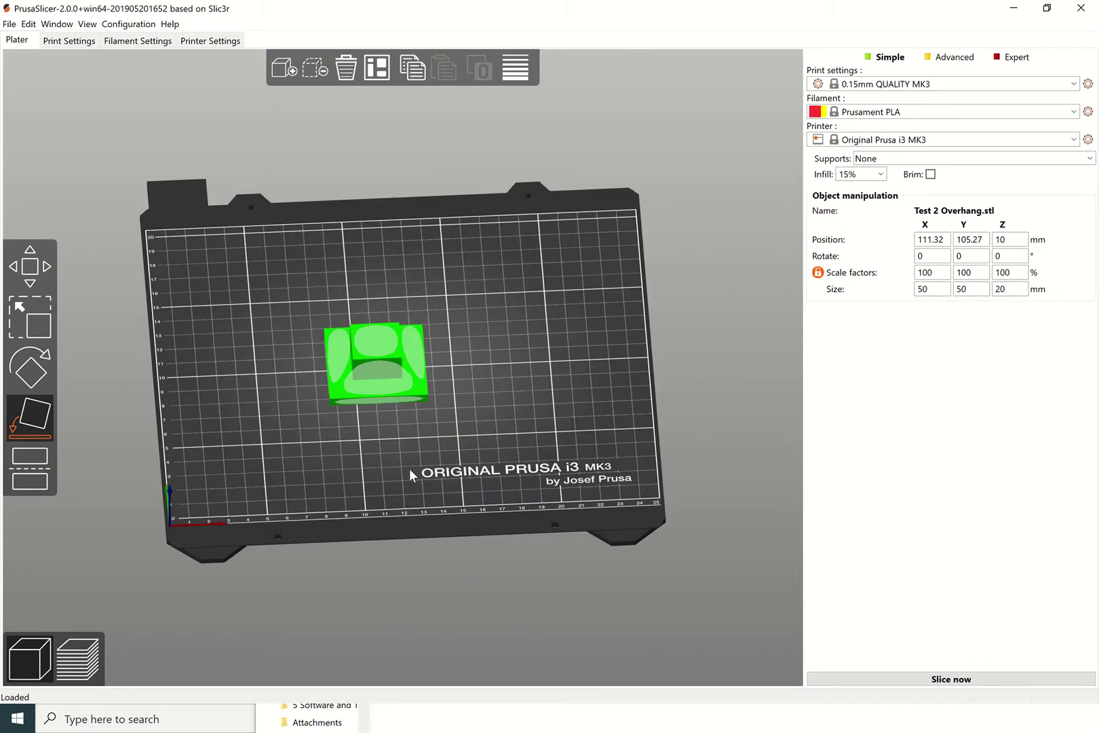
{"action": "key", "text": "0"}
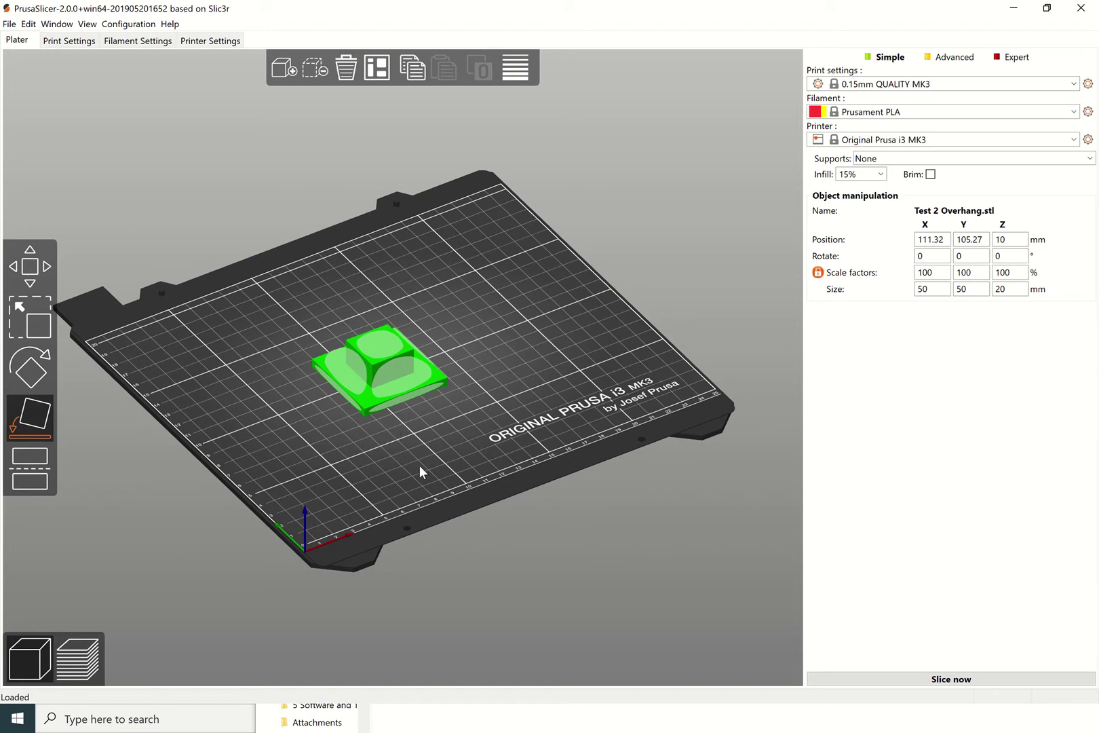
{"action": "left_click", "coordinate": [401, 433]}
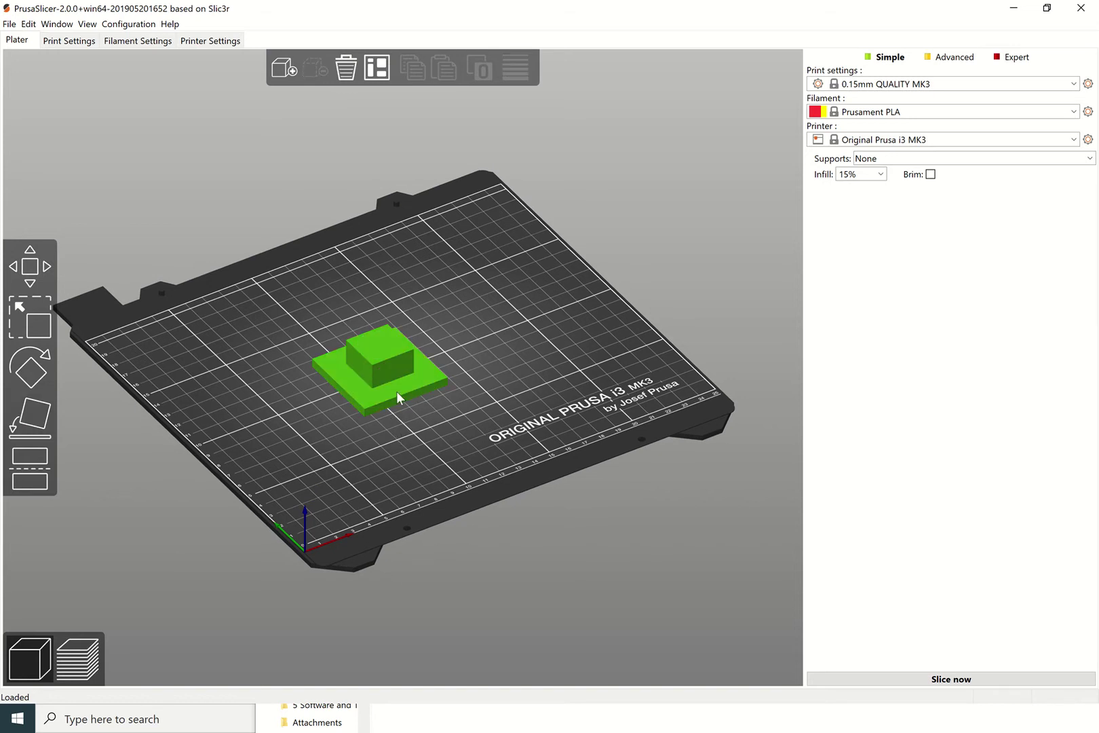
{"action": "left_click", "coordinate": [479, 320]}
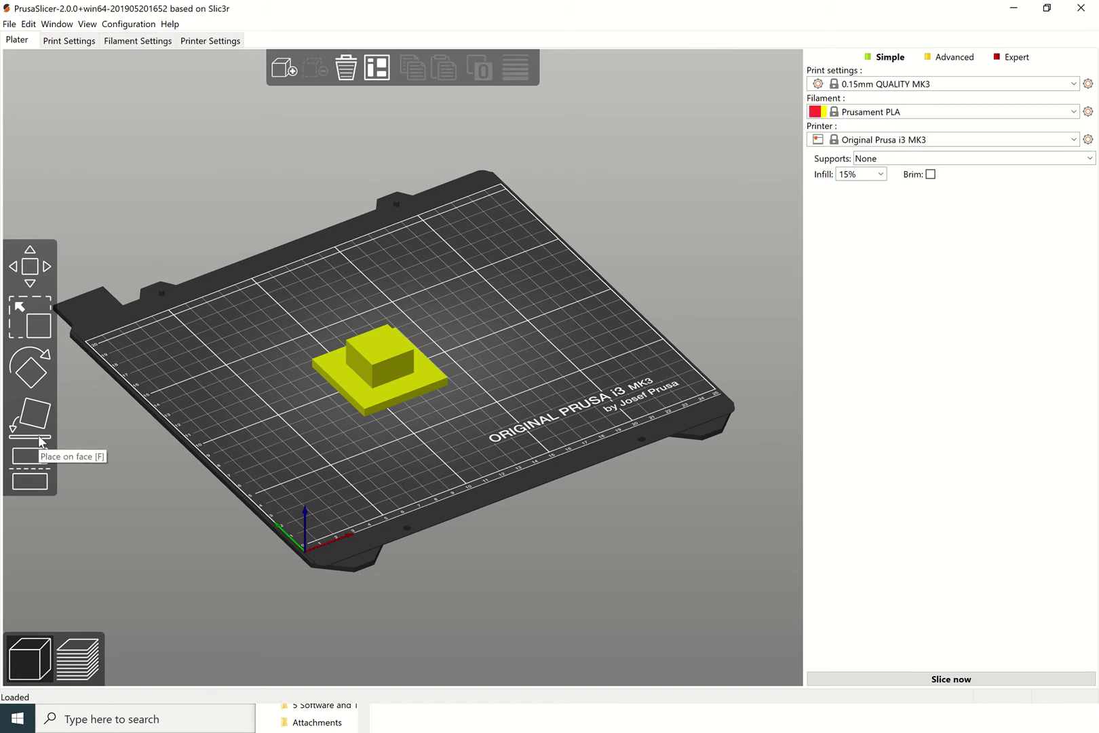
{"action": "left_click", "coordinate": [343, 374]}
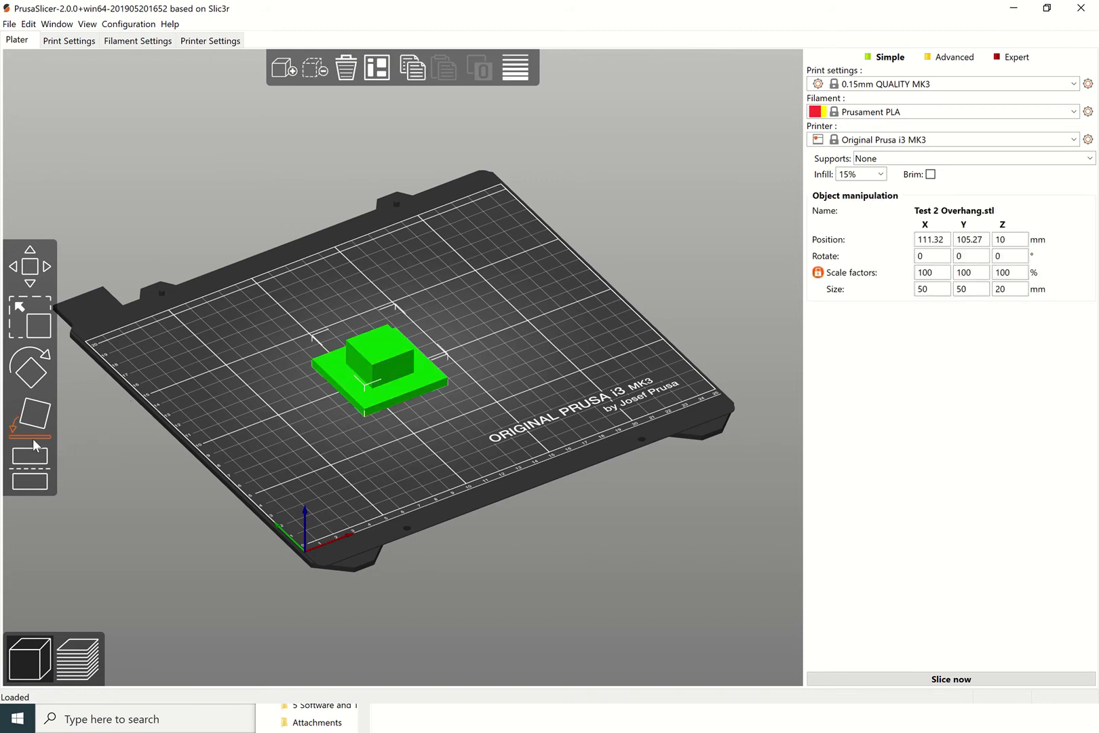
{"action": "left_click", "coordinate": [30, 415]}
{"action": "left_click", "coordinate": [394, 346]}
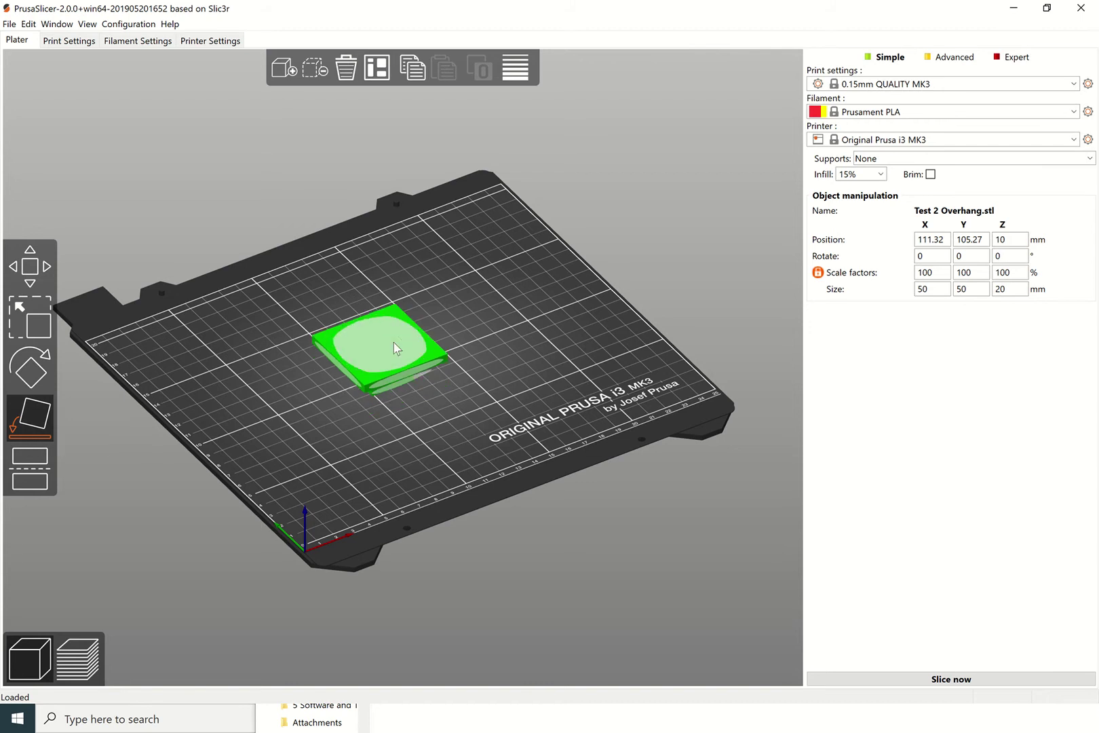
{"action": "left_click_drag", "start_coordinate": [417, 410], "coordinate": [403, 395]}
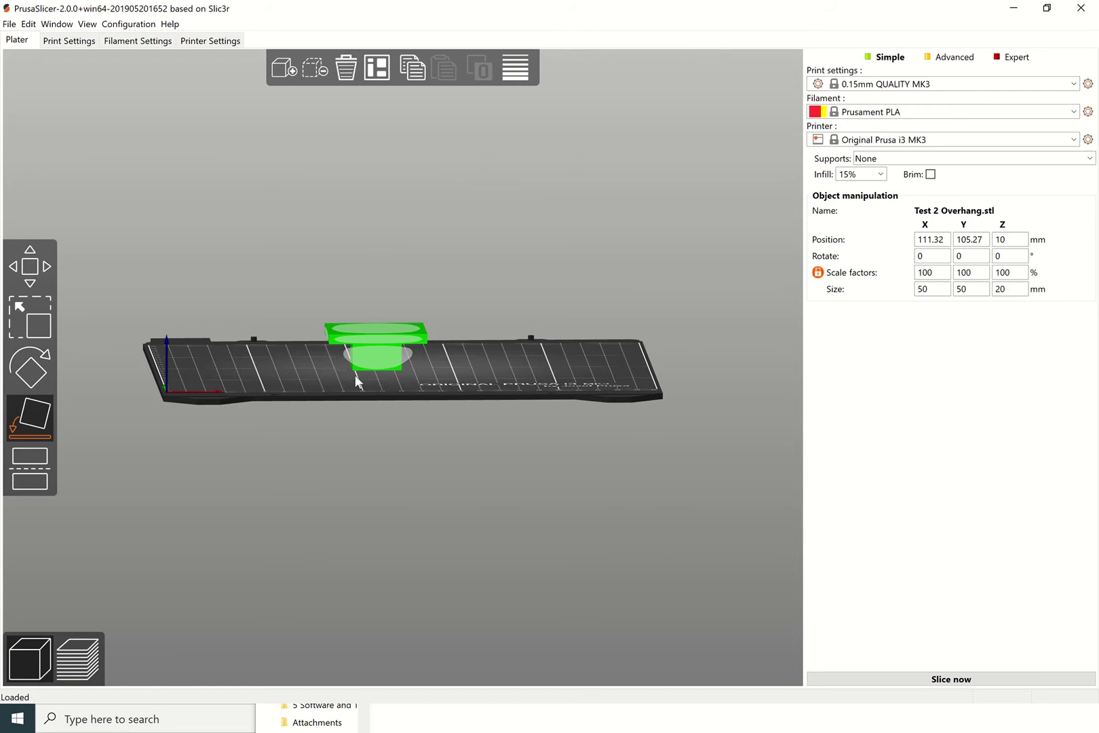
{"action": "mouse_move", "coordinate": [356, 377]}
{"action": "left_mouse_down"}
{"action": "mouse_move", "coordinate": [366, 387]}
{"action": "mouse_move", "coordinate": [351, 395]}
{"action": "left_mouse_up"}
{"action": "left_click", "coordinate": [352, 394]}
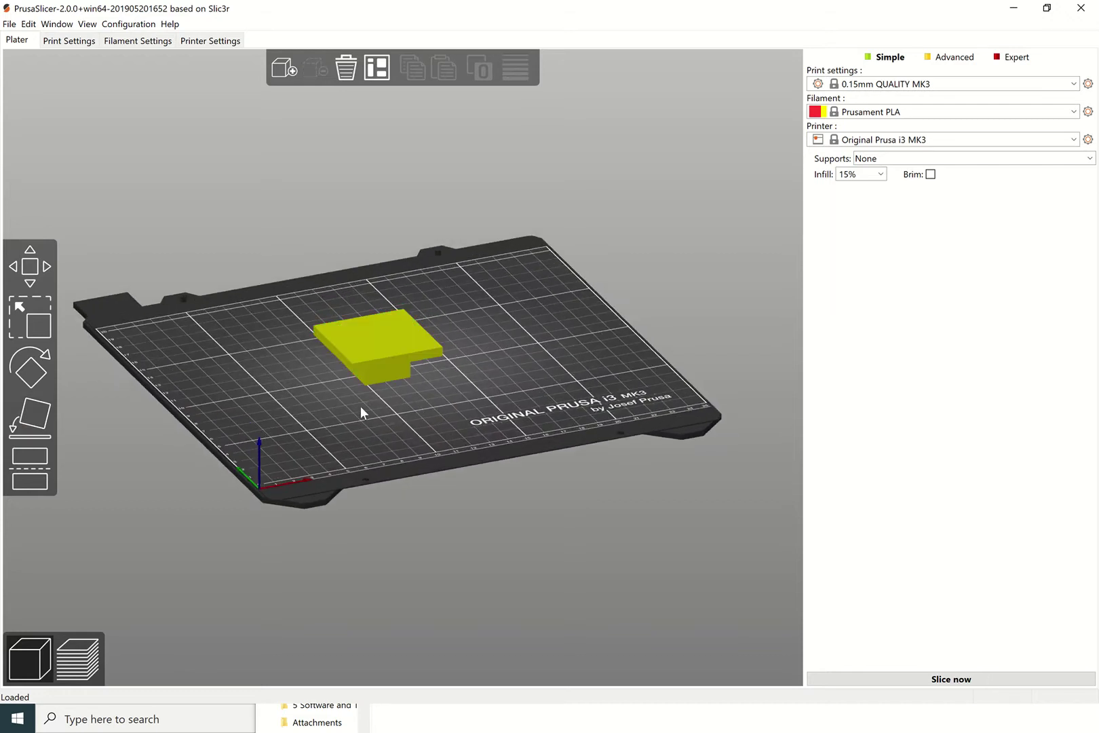
Import Test 3 middle overhang.stl and lay it flat on its large face, 25 mm tall
{"action": "left_click", "coordinate": [10, 24]}
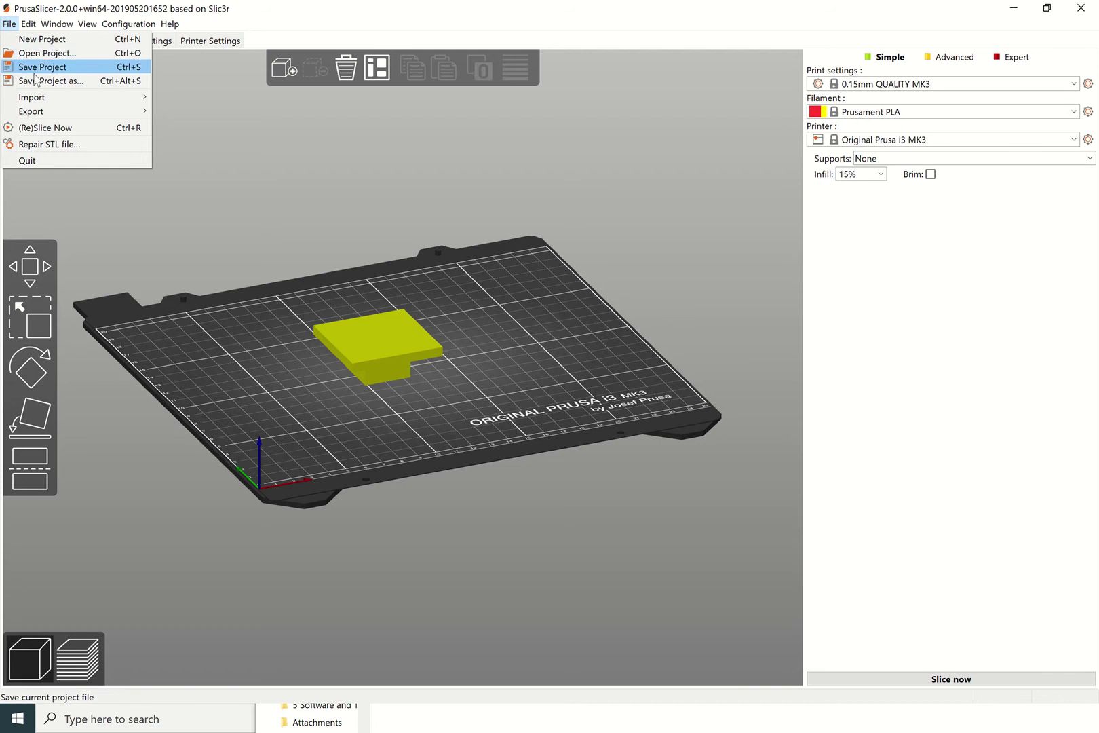
{"action": "mouse_move", "coordinate": [47, 99]}
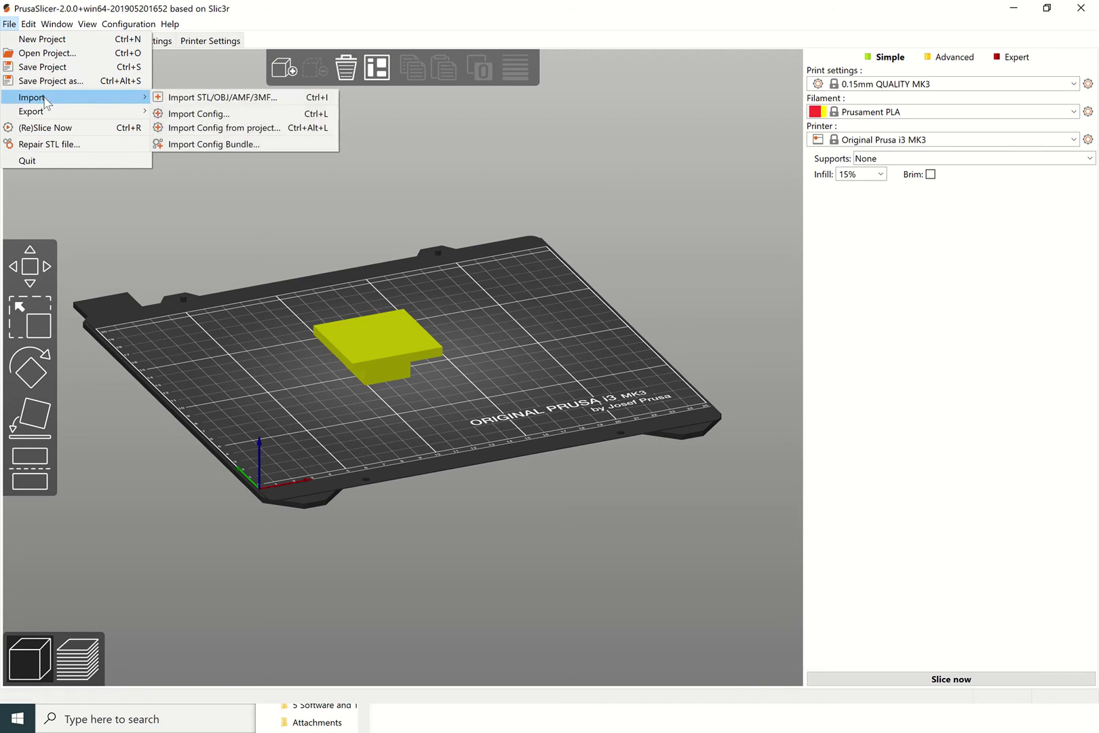
{"action": "left_click", "coordinate": [176, 101]}
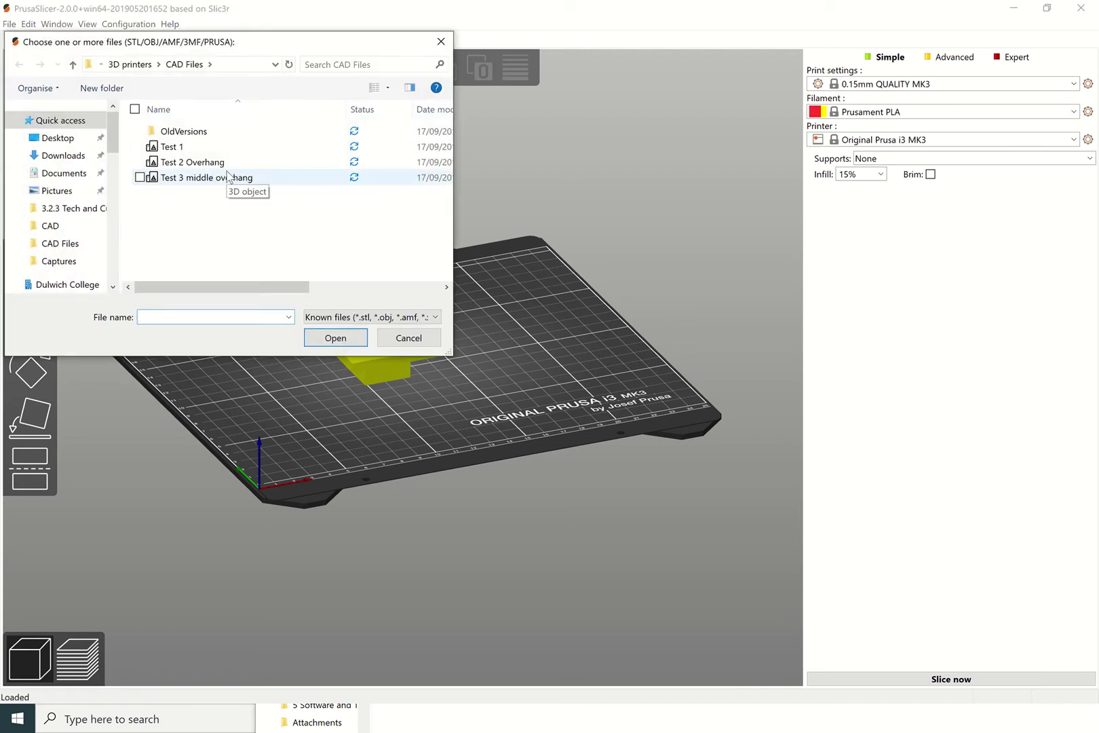
{"action": "left_click", "coordinate": [228, 177]}
{"action": "left_click", "coordinate": [335, 337]}
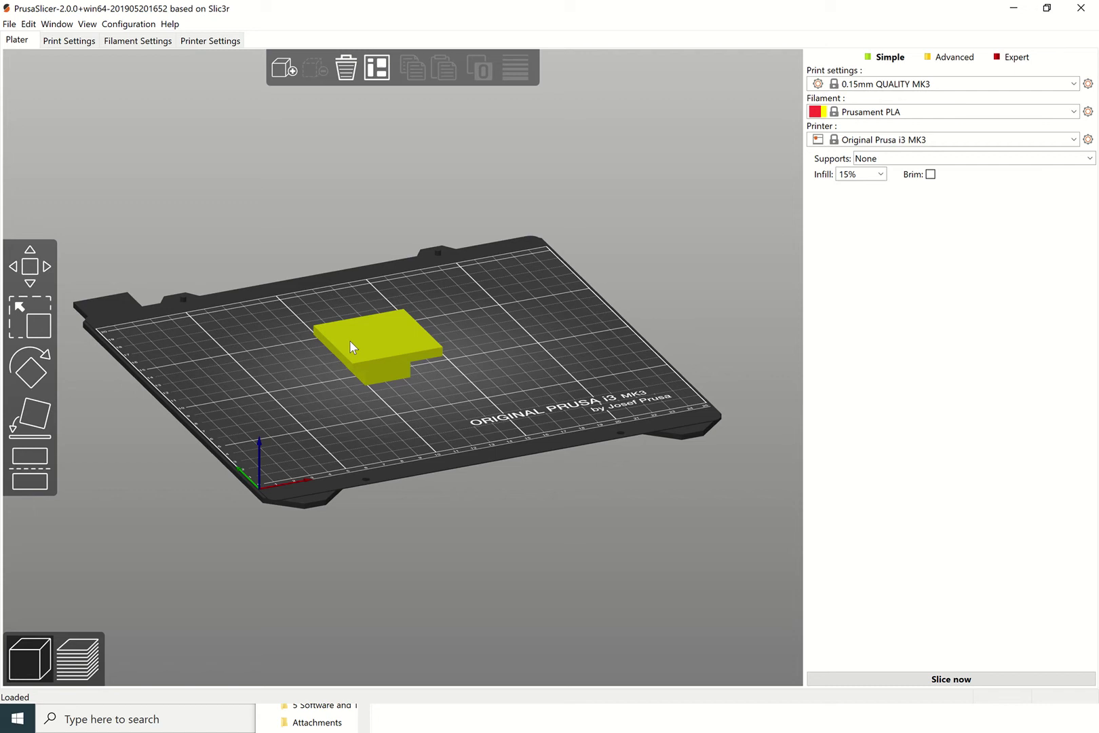
{"action": "left_click", "coordinate": [36, 437]}
{"action": "left_click", "coordinate": [428, 332]}
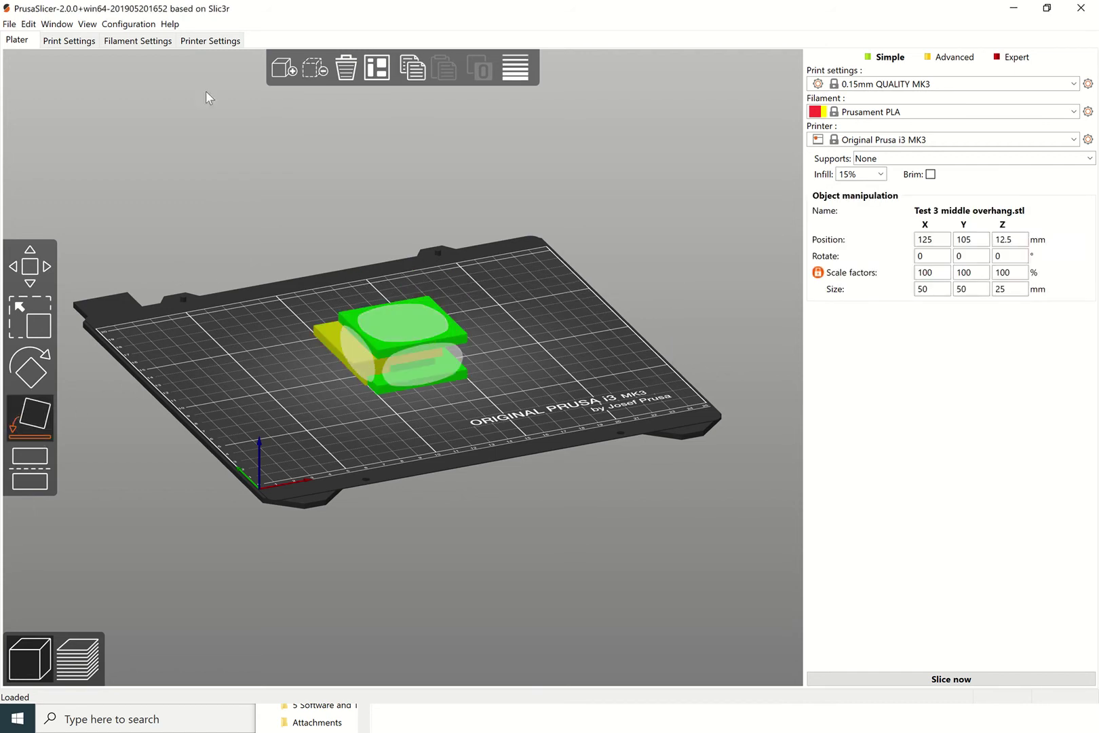
Auto-arrange both overhang models side by side and inspect the layout from several angles
{"action": "left_click", "coordinate": [377, 69]}
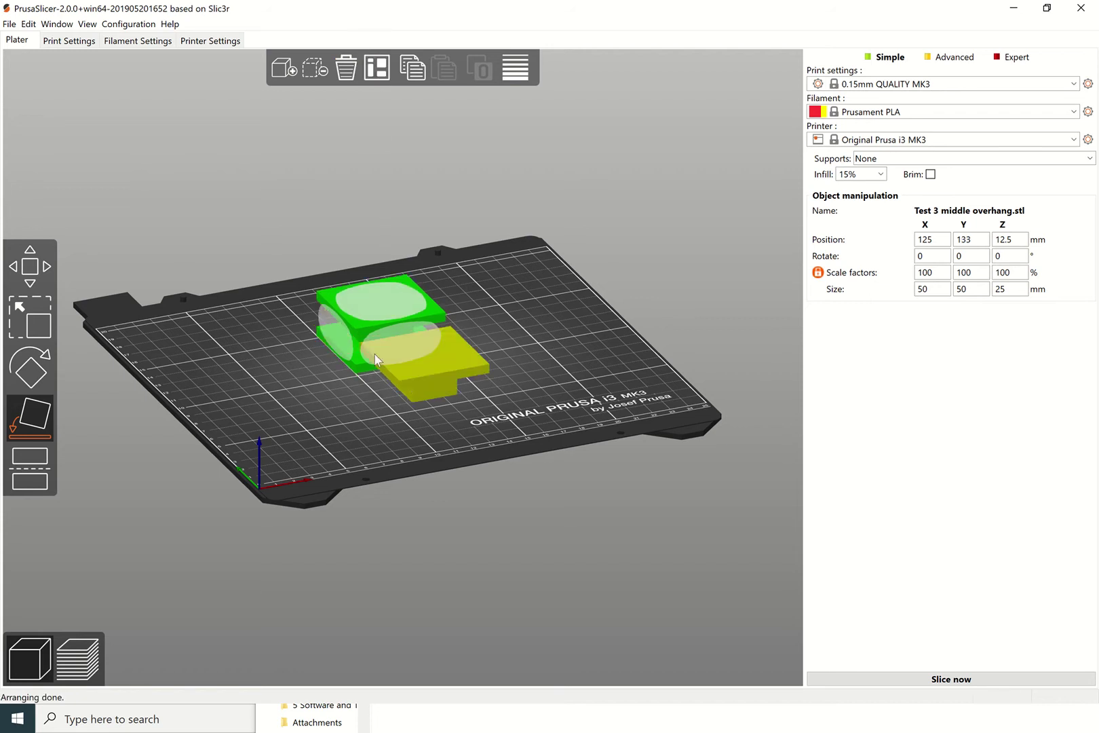
{"action": "left_click", "coordinate": [353, 427]}
{"action": "left_click_drag", "start_coordinate": [353, 427], "coordinate": [379, 426]}
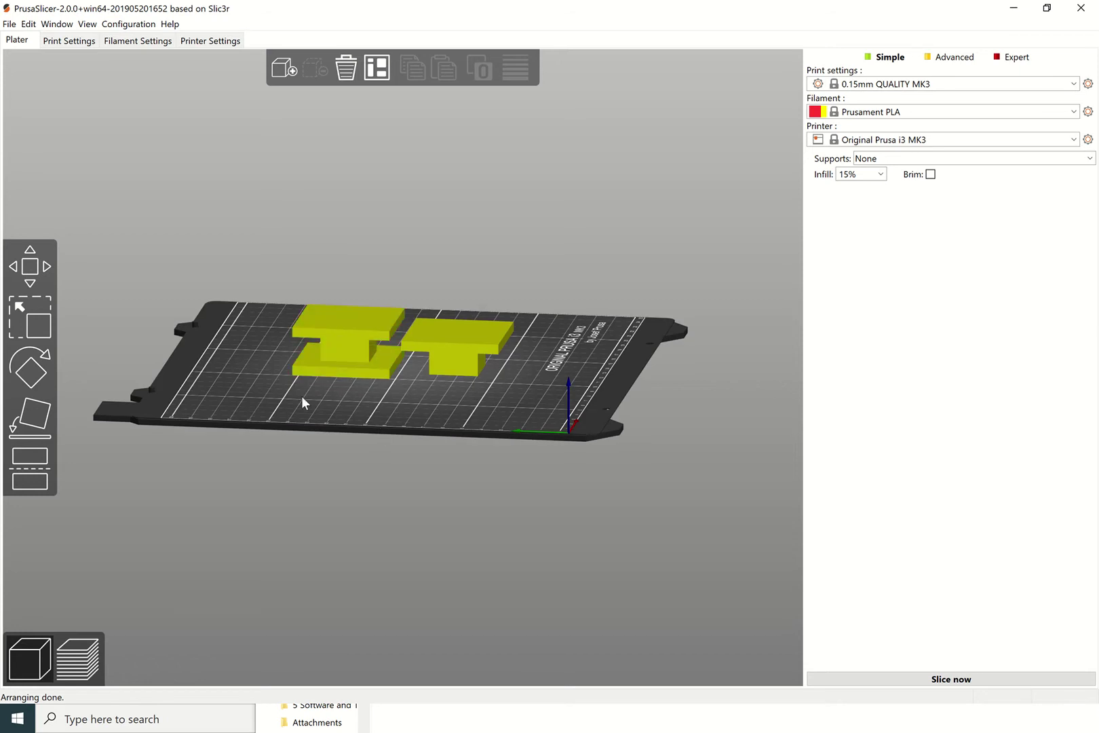
{"action": "left_click_drag", "start_coordinate": [310, 413], "coordinate": [315, 370]}
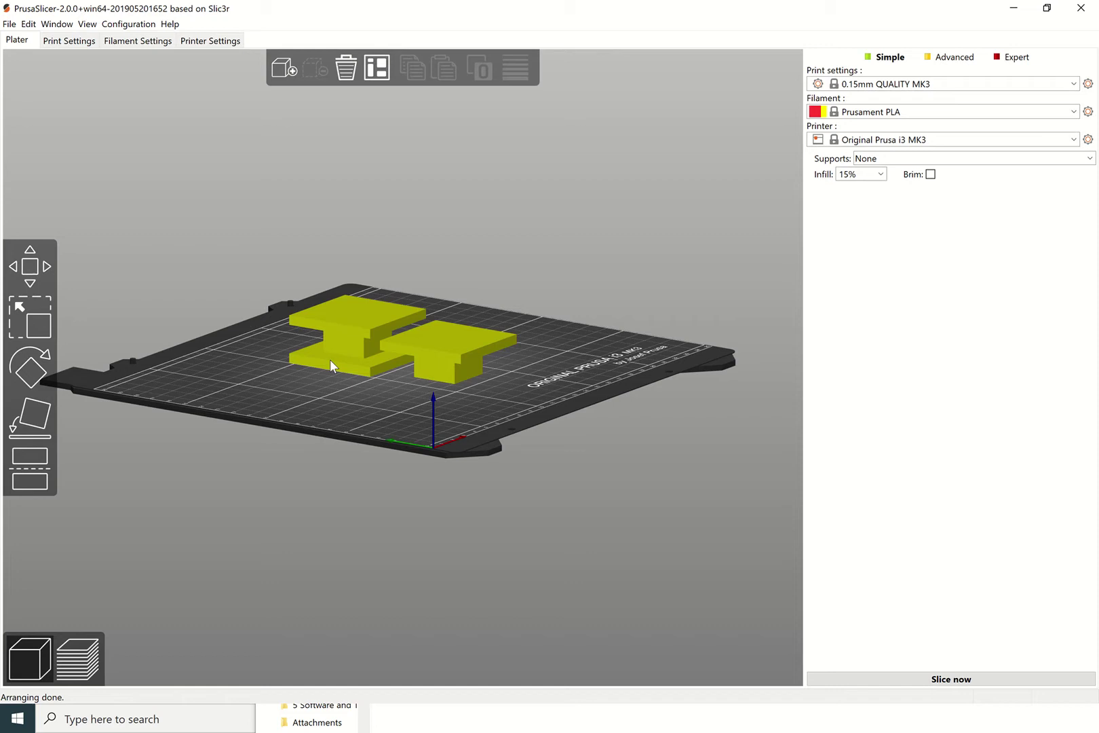
{"action": "mouse_move", "coordinate": [390, 394]}
{"action": "left_mouse_down"}
{"action": "mouse_move", "coordinate": [372, 401]}
{"action": "mouse_move", "coordinate": [385, 396]}
{"action": "left_mouse_up"}
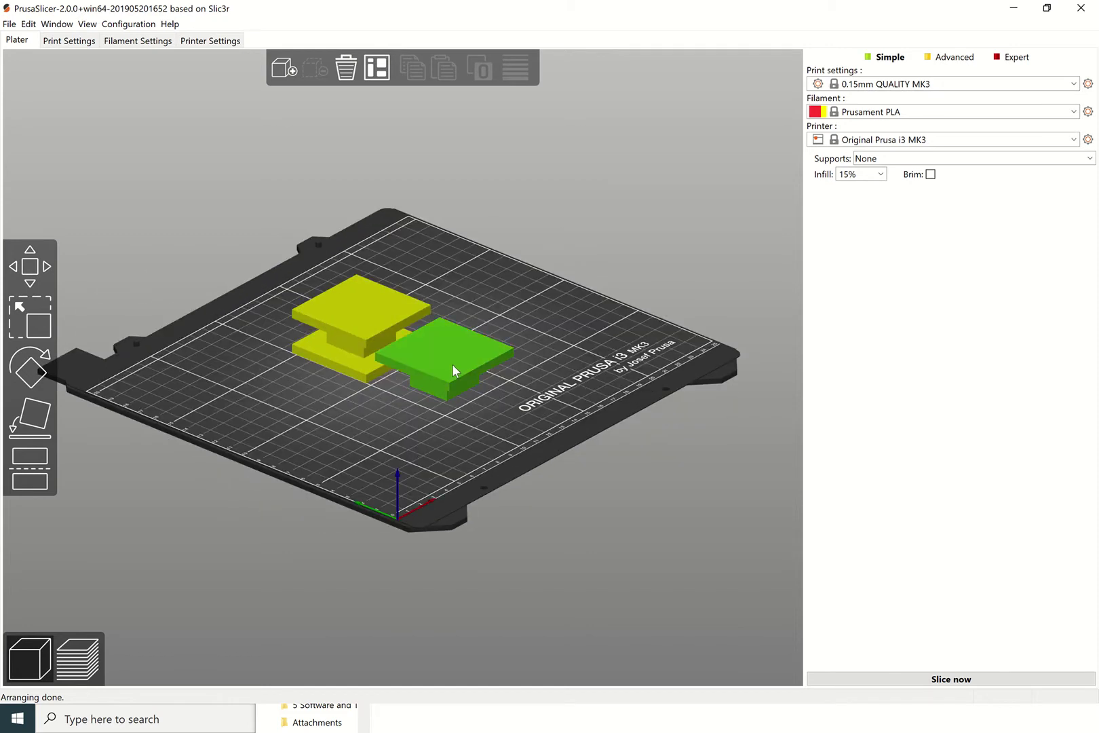
Enable brim and build-plate-only supports, accepting the bridging-perimeter adjustment
{"action": "left_click", "coordinate": [931, 174]}
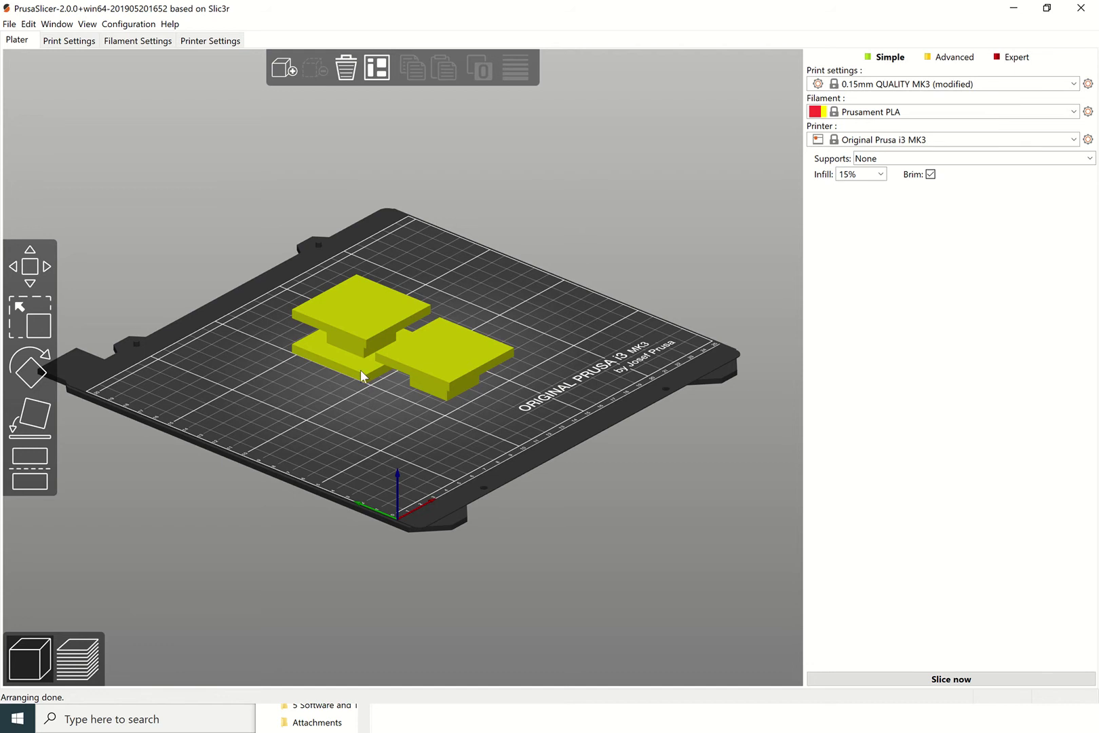
{"action": "left_click", "coordinate": [908, 159]}
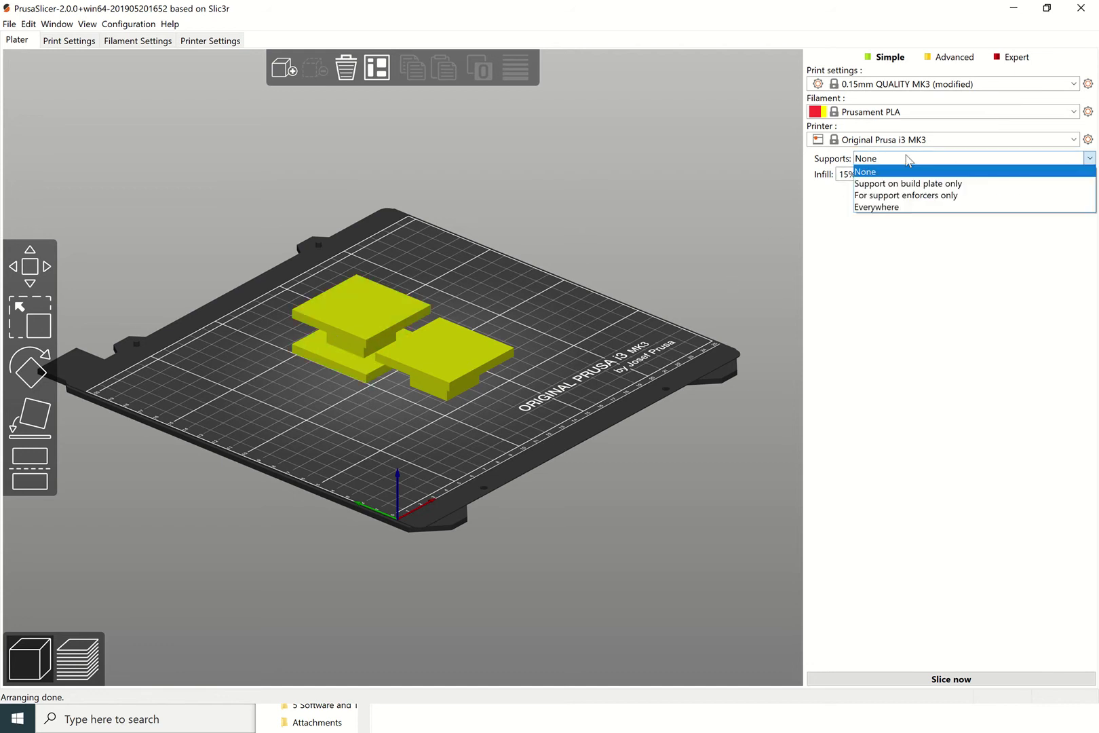
{"action": "left_click", "coordinate": [903, 191]}
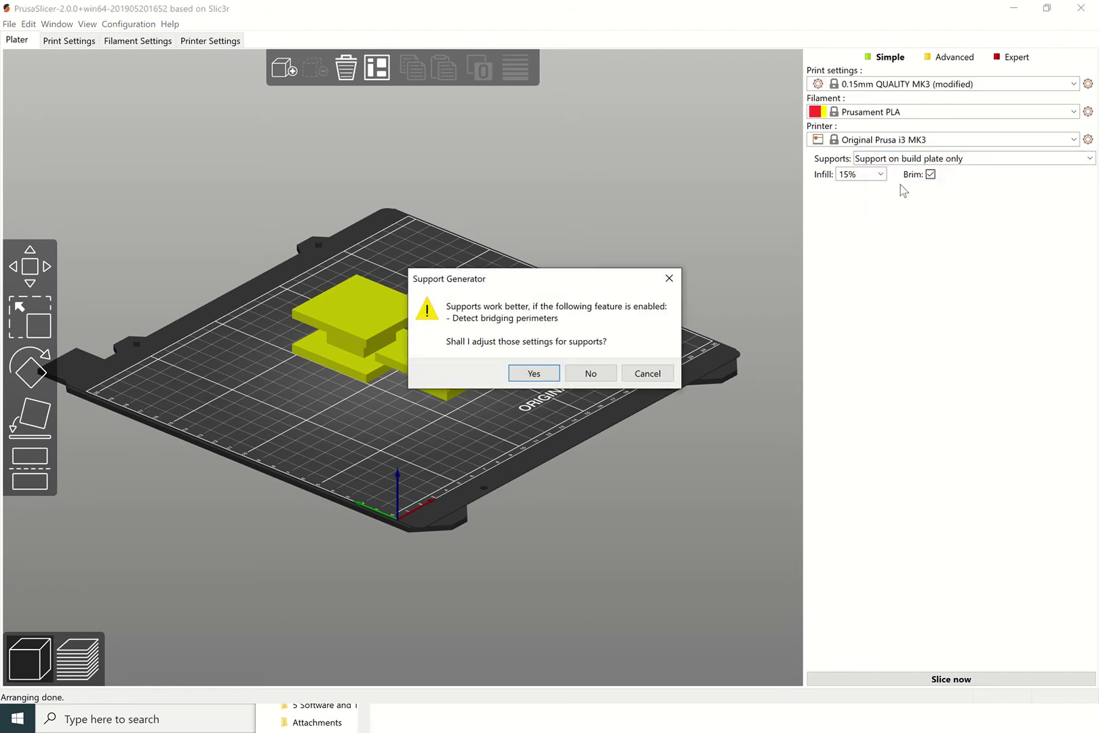
{"action": "left_click", "coordinate": [533, 373]}
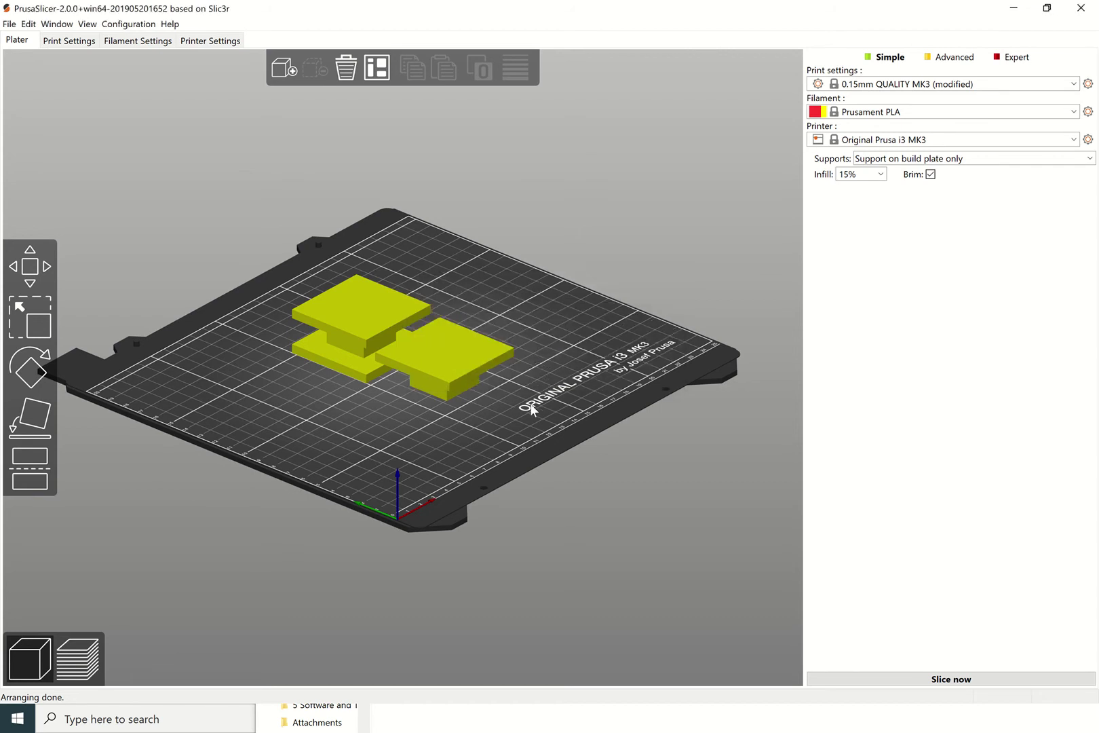
Slice the plate with both overhang models
{"action": "mouse_move", "coordinate": [530, 402]}
{"action": "left_mouse_down"}
{"action": "mouse_move", "coordinate": [534, 388]}
{"action": "mouse_move", "coordinate": [534, 400]}
{"action": "left_mouse_up"}
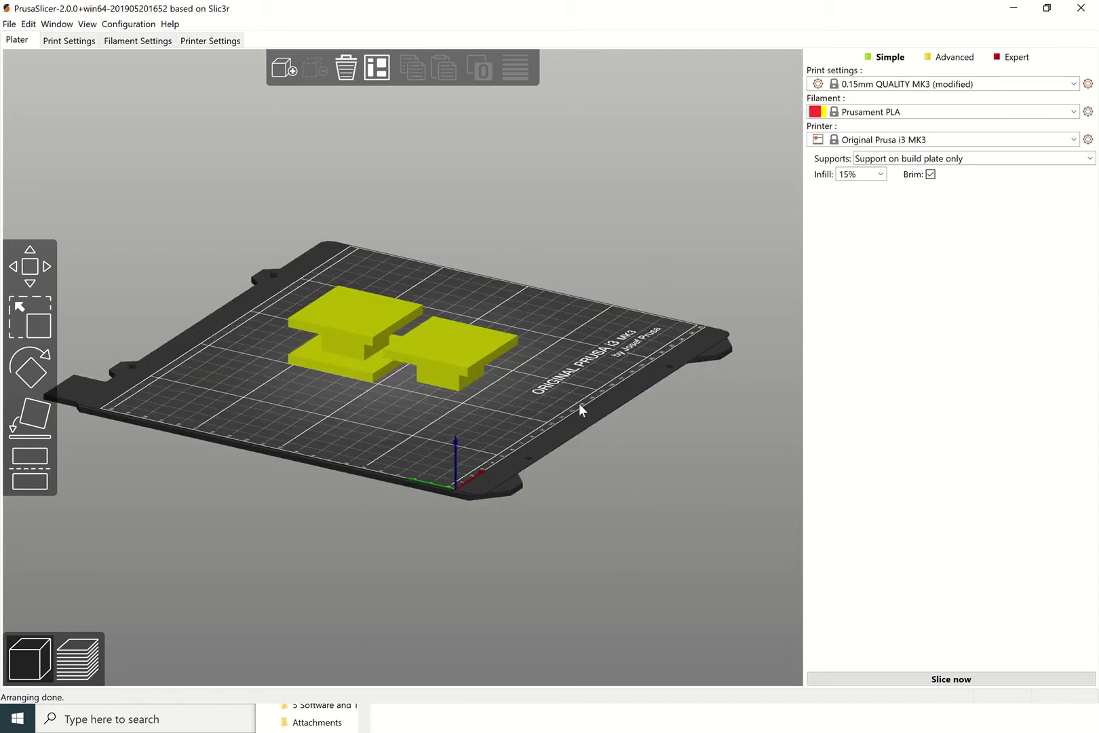
{"action": "key", "text": "0"}
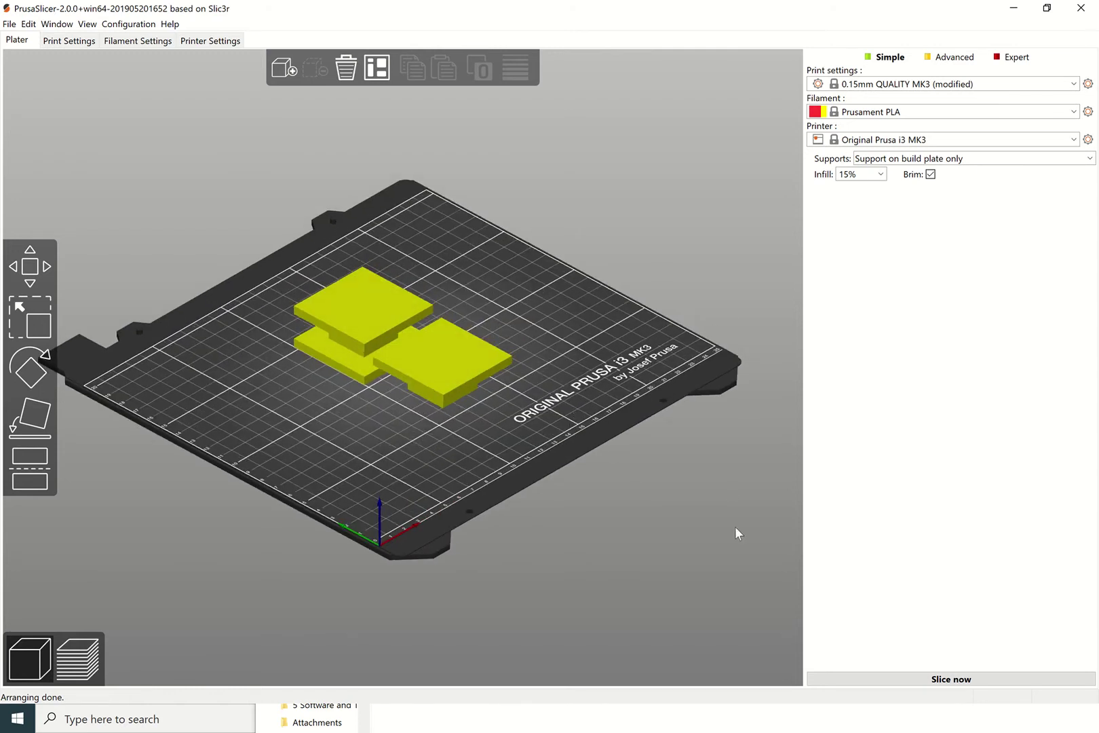
{"action": "left_click", "coordinate": [935, 680]}
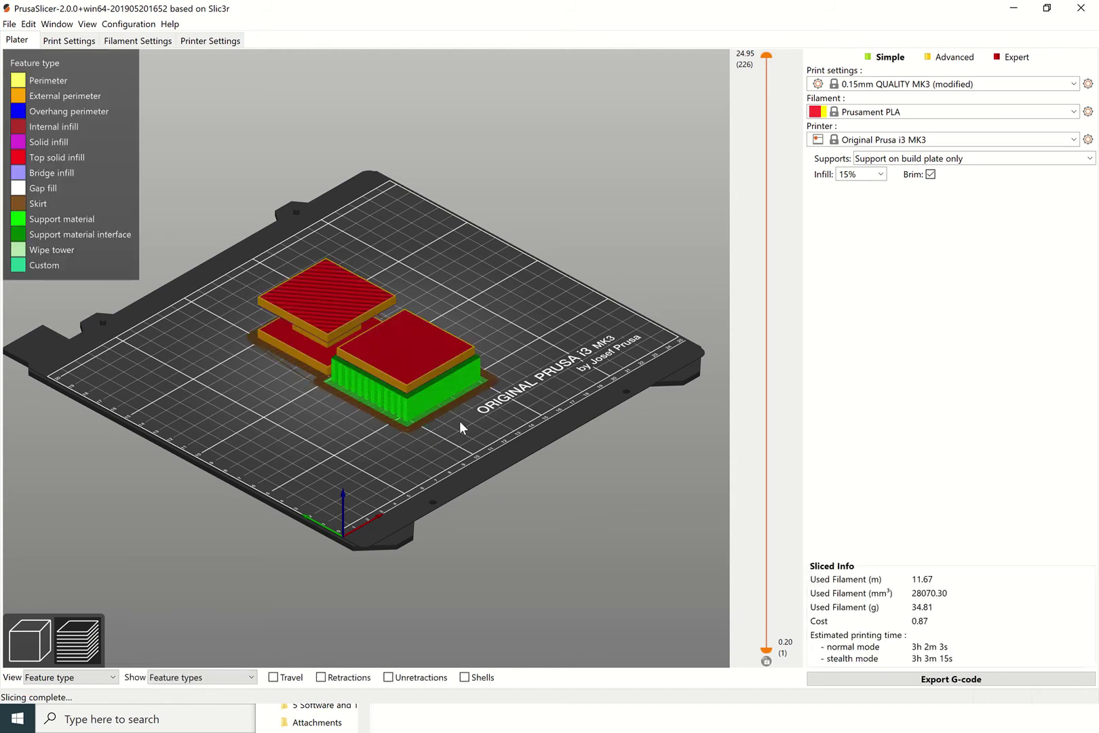
Inspect the sliced layers and add a filament colour change at 12.65 mm (layer 134)
{"action": "left_click_drag", "start_coordinate": [460, 420], "coordinate": [466, 414]}
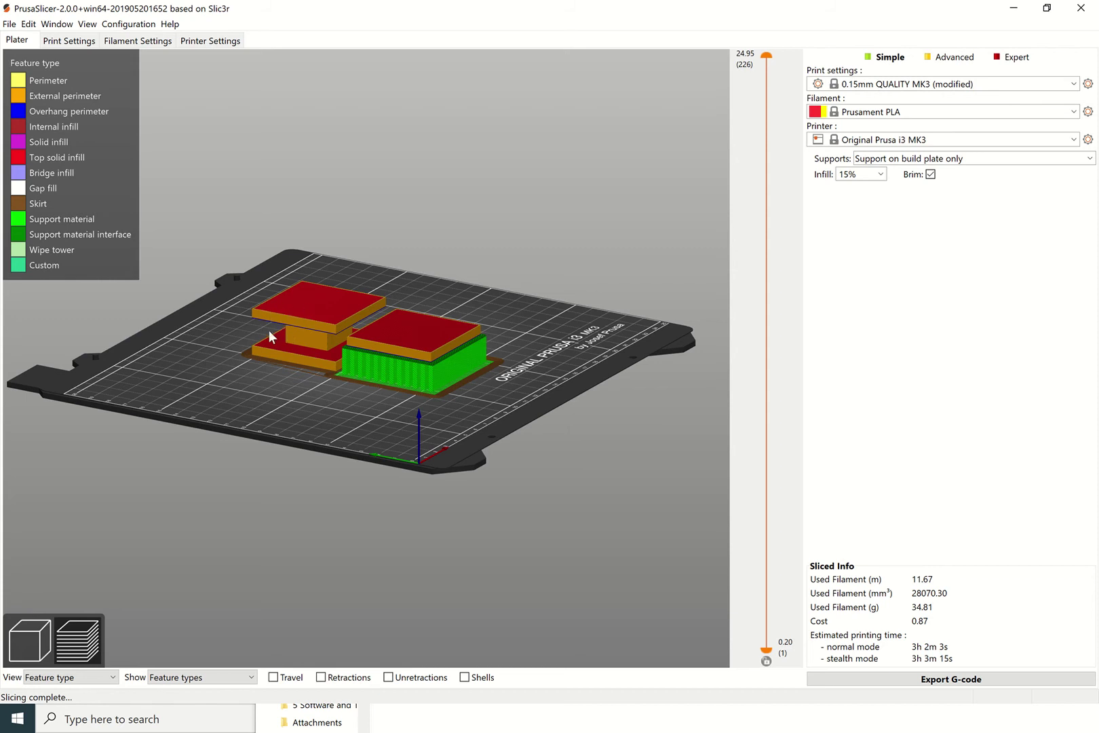
{"action": "left_click_drag", "start_coordinate": [286, 374], "coordinate": [280, 379]}
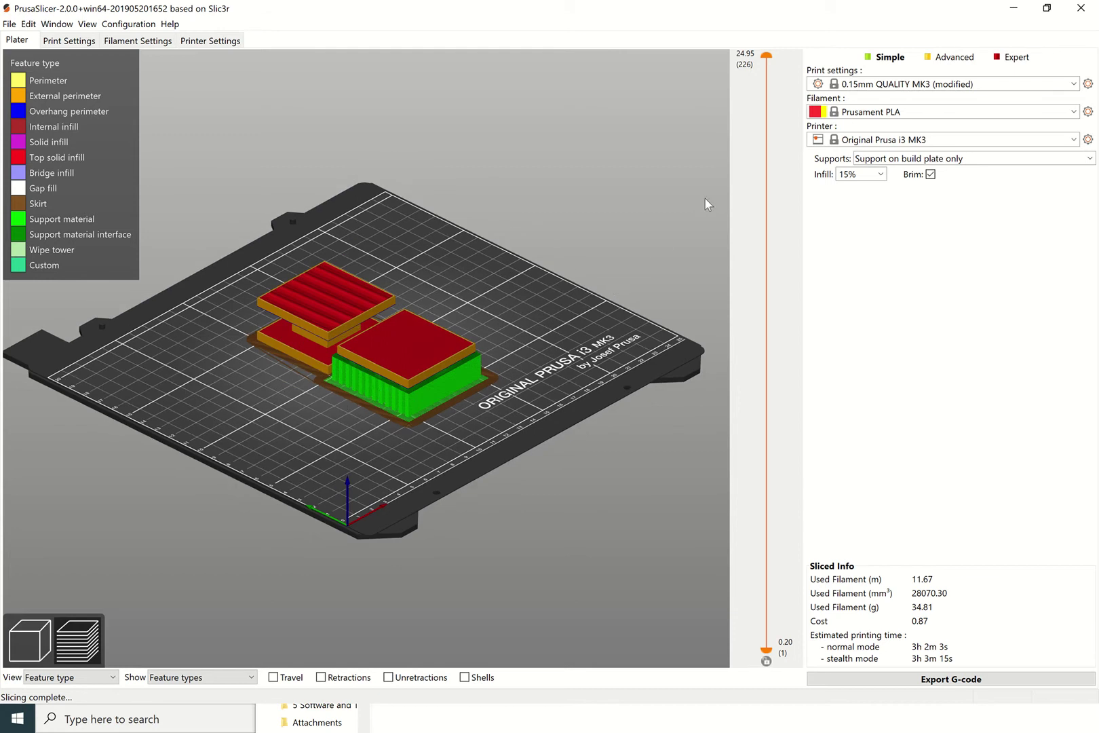
{"action": "mouse_move", "coordinate": [767, 60]}
{"action": "left_click_drag", "start_coordinate": [766, 58], "coordinate": [720, 299]}
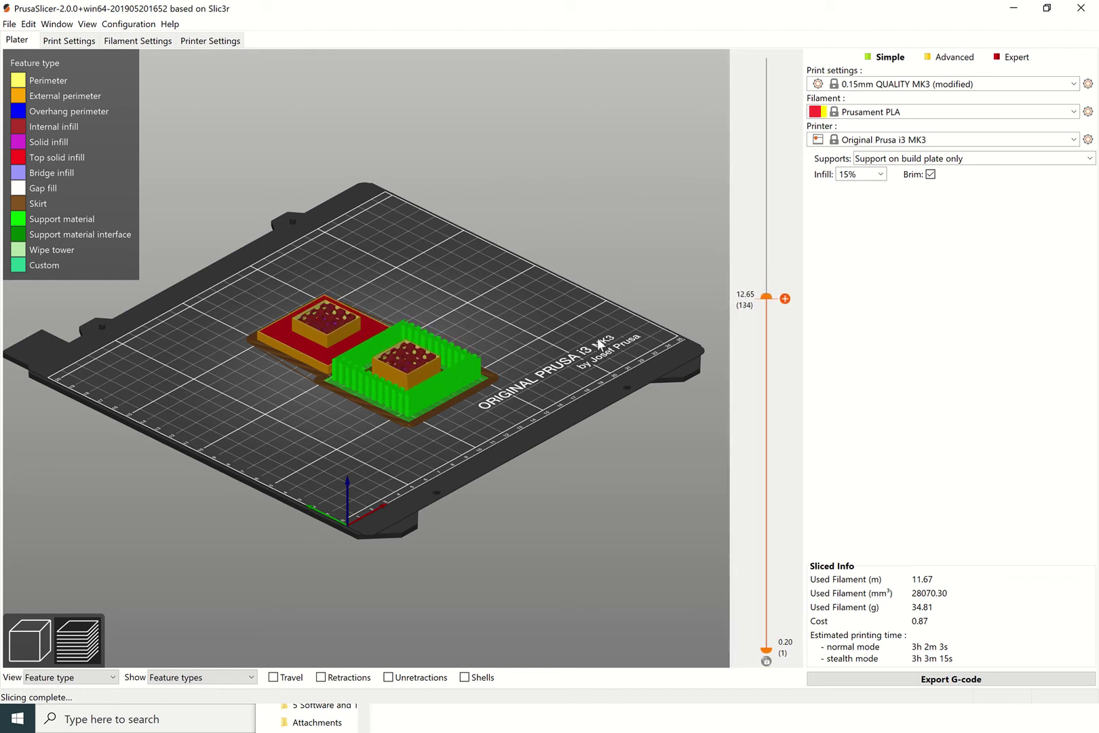
{"action": "key", "text": "1"}
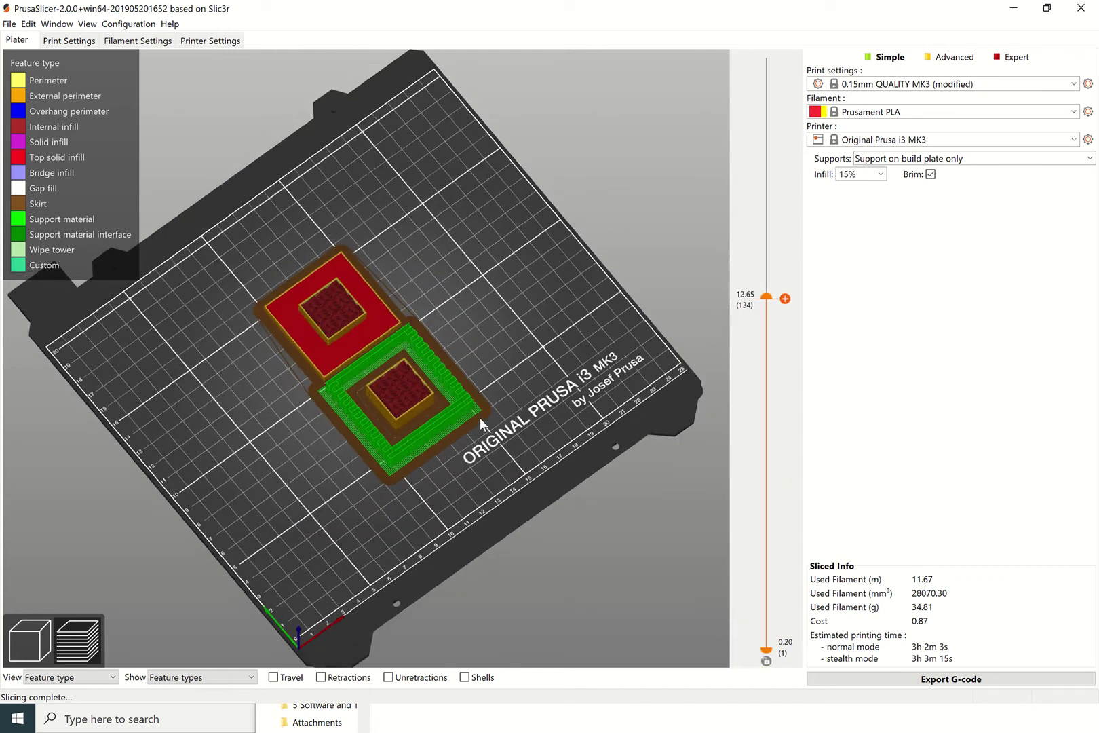
{"action": "key", "text": "0"}
{"action": "scroll", "coordinate": [408, 364], "scroll_direction": "up", "scroll_amount": 5}
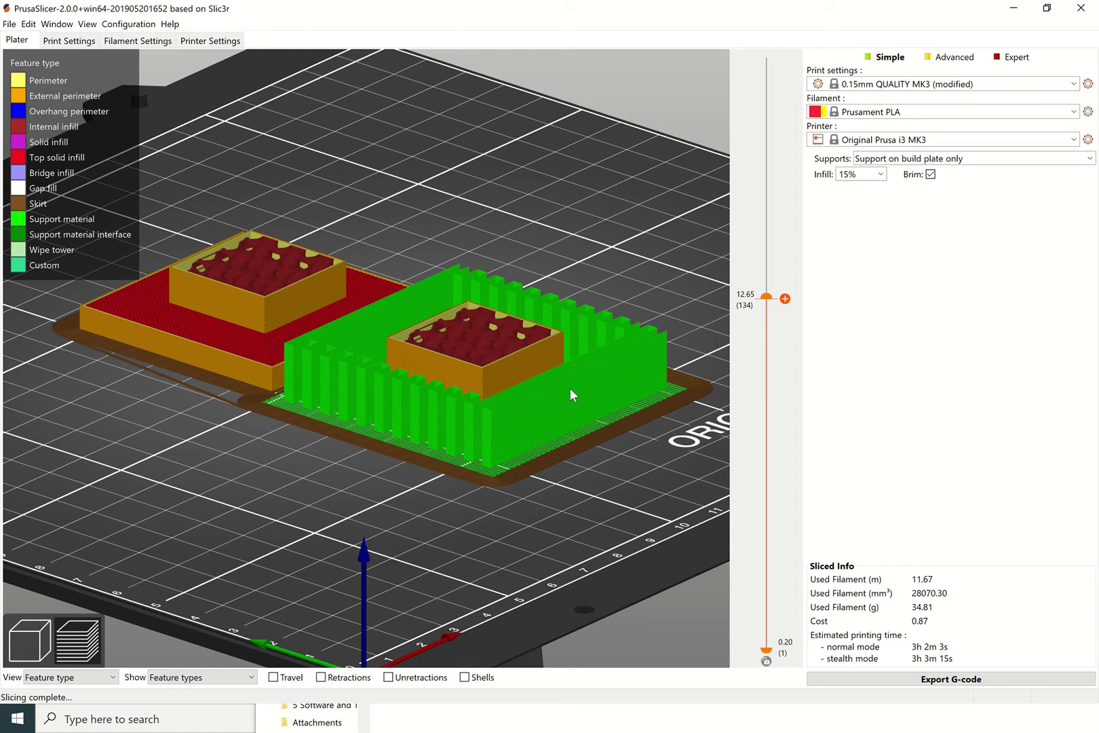
{"action": "left_click", "coordinate": [785, 299]}
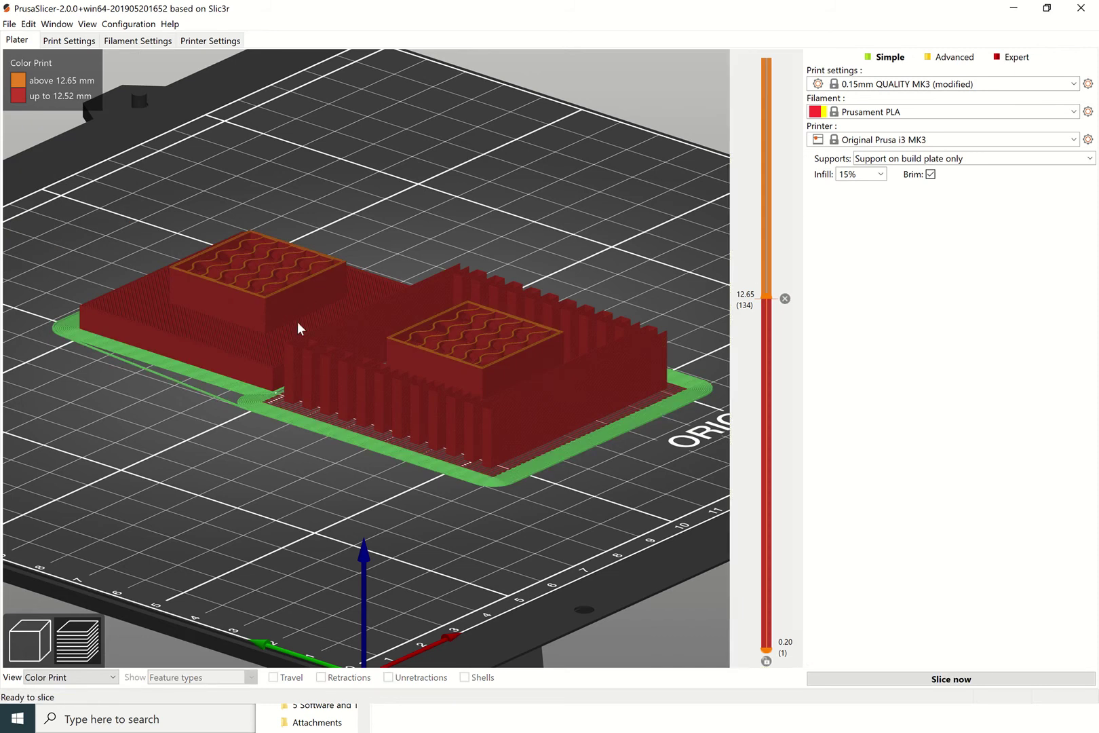
Switch supports to Everywhere and re-slice the plate
{"action": "left_click", "coordinate": [31, 639]}
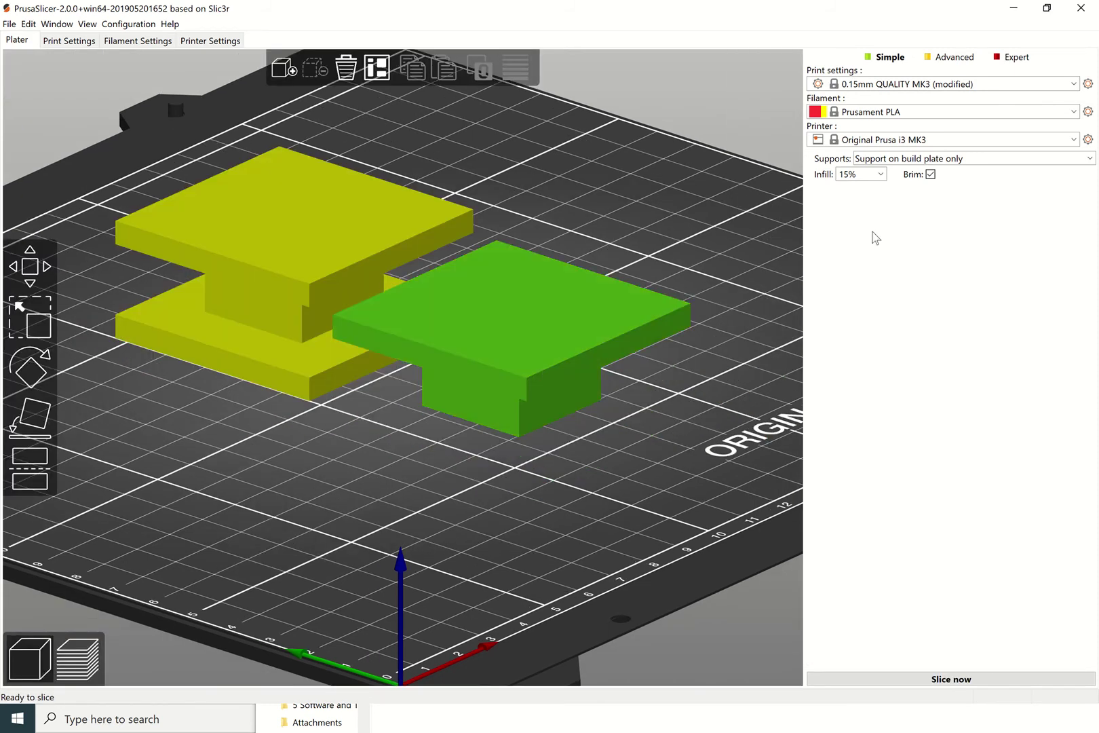
{"action": "left_click", "coordinate": [953, 159]}
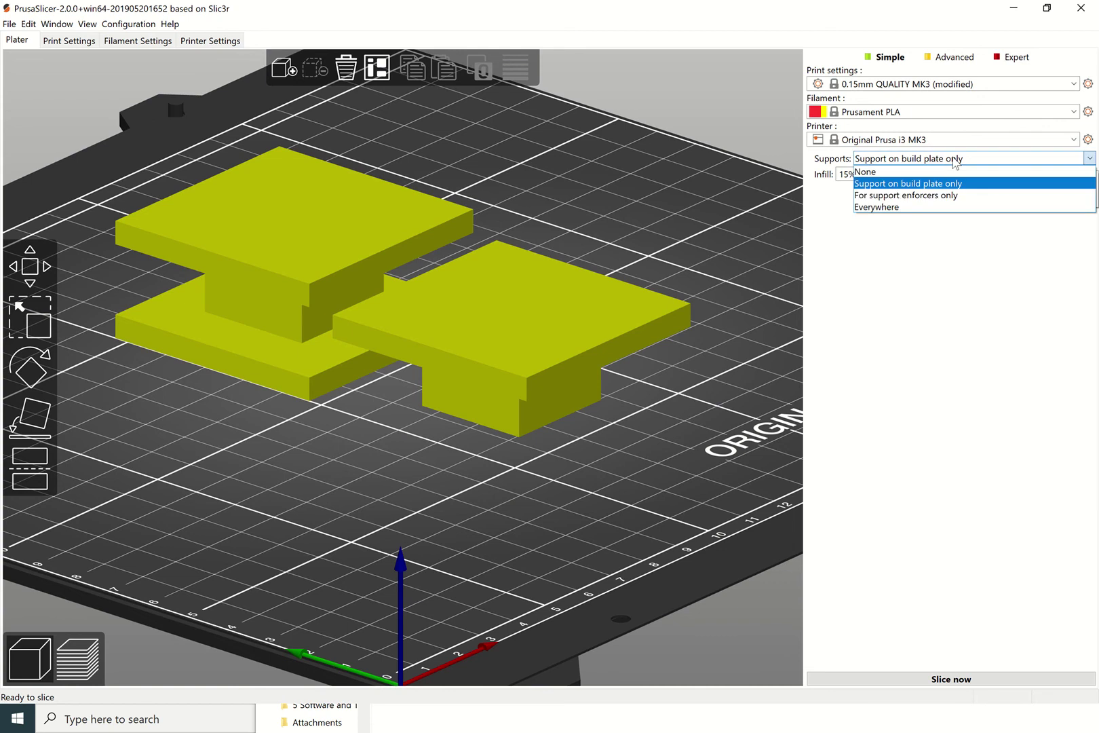
{"action": "left_click", "coordinate": [927, 209]}
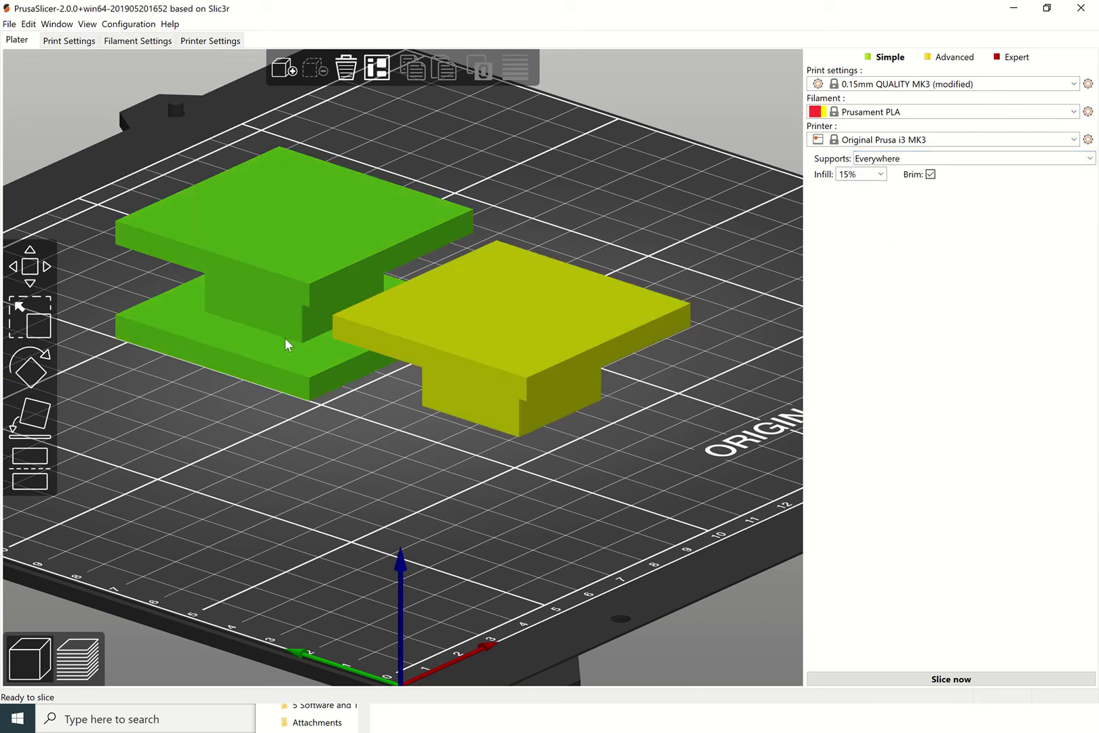
{"action": "left_click", "coordinate": [923, 679]}
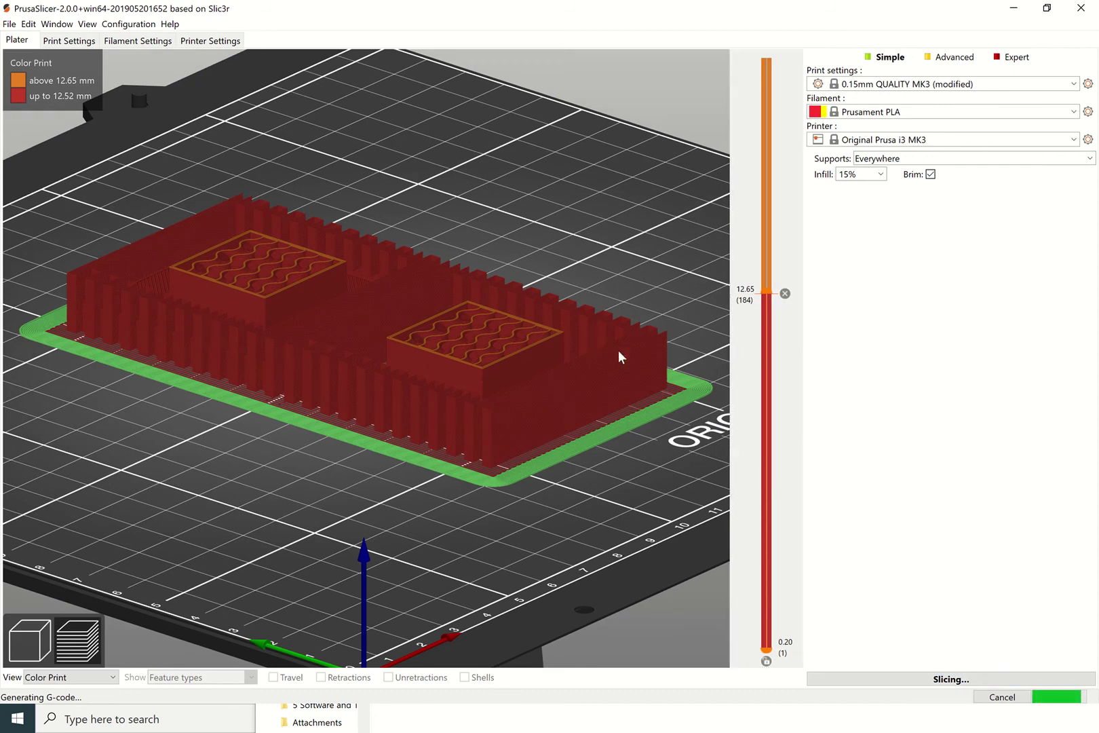
Re-add the single 12.65 mm colour change, show all layers, and slice again
{"action": "left_click", "coordinate": [785, 294]}
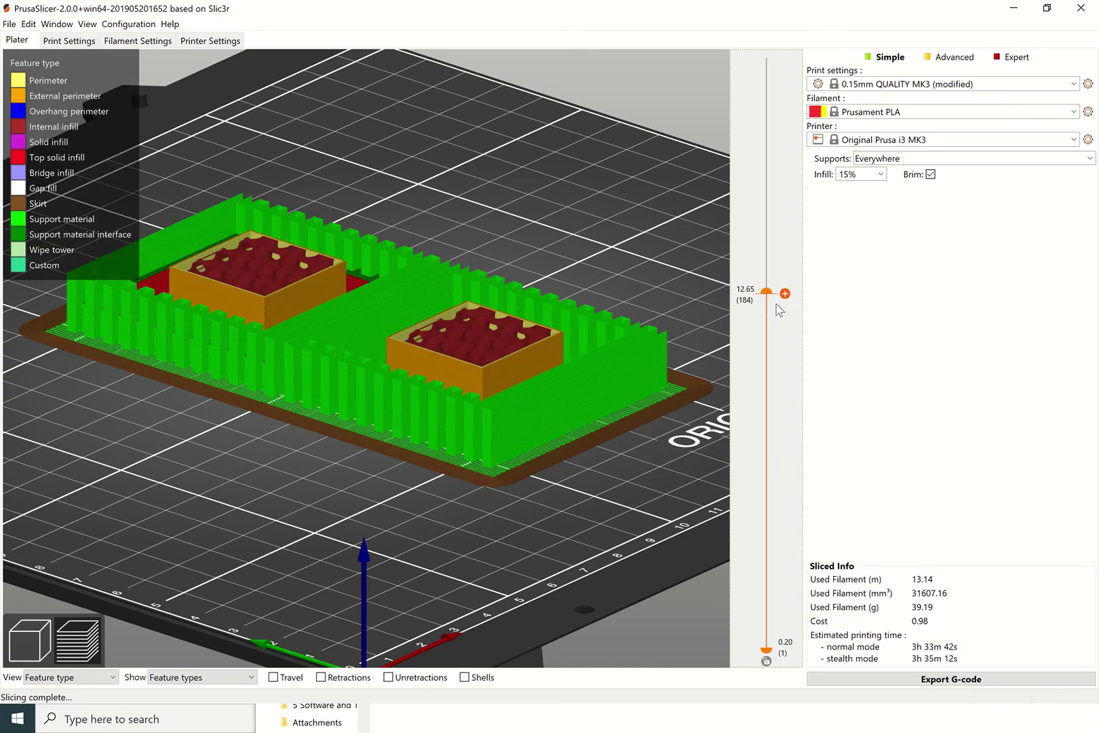
{"action": "left_click", "coordinate": [784, 294]}
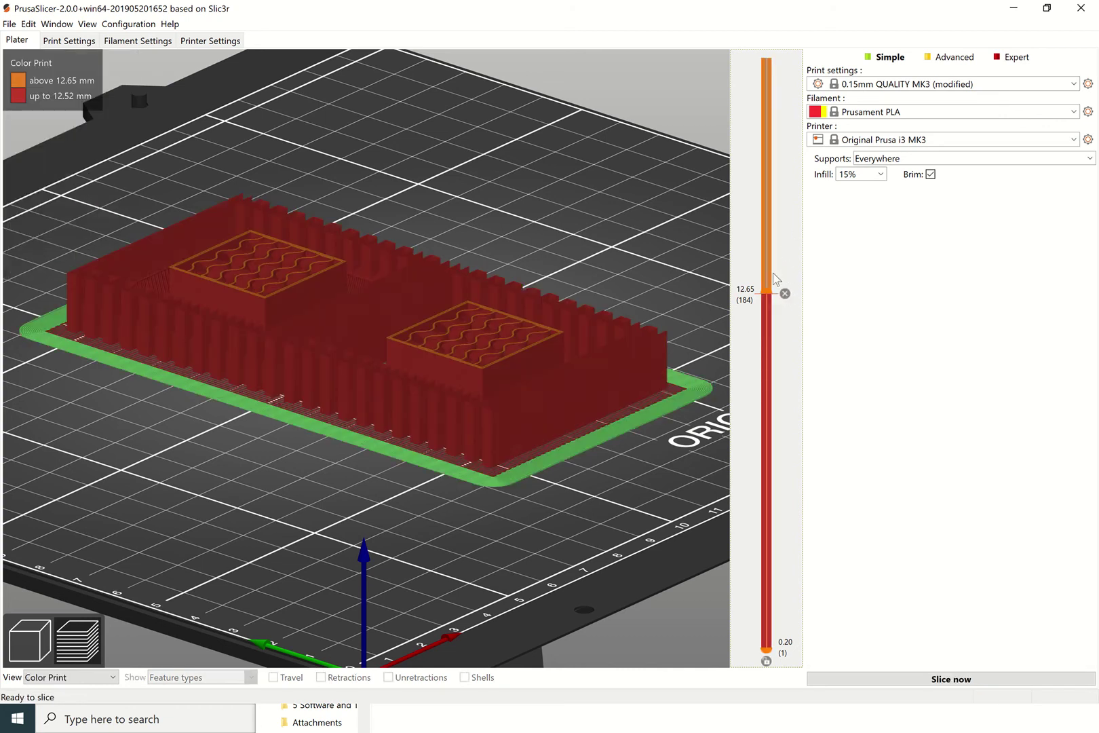
{"action": "left_click_drag", "start_coordinate": [770, 300], "coordinate": [765, 46]}
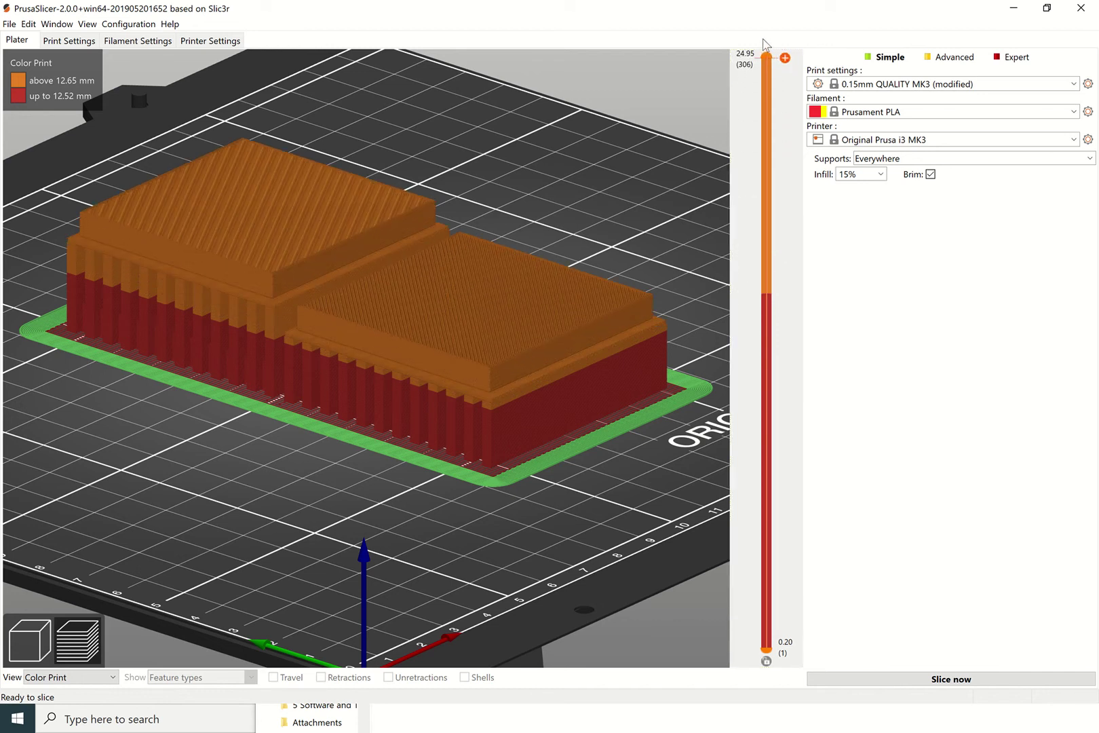
{"action": "scroll", "coordinate": [647, 270], "scroll_direction": "down", "scroll_amount": 5}
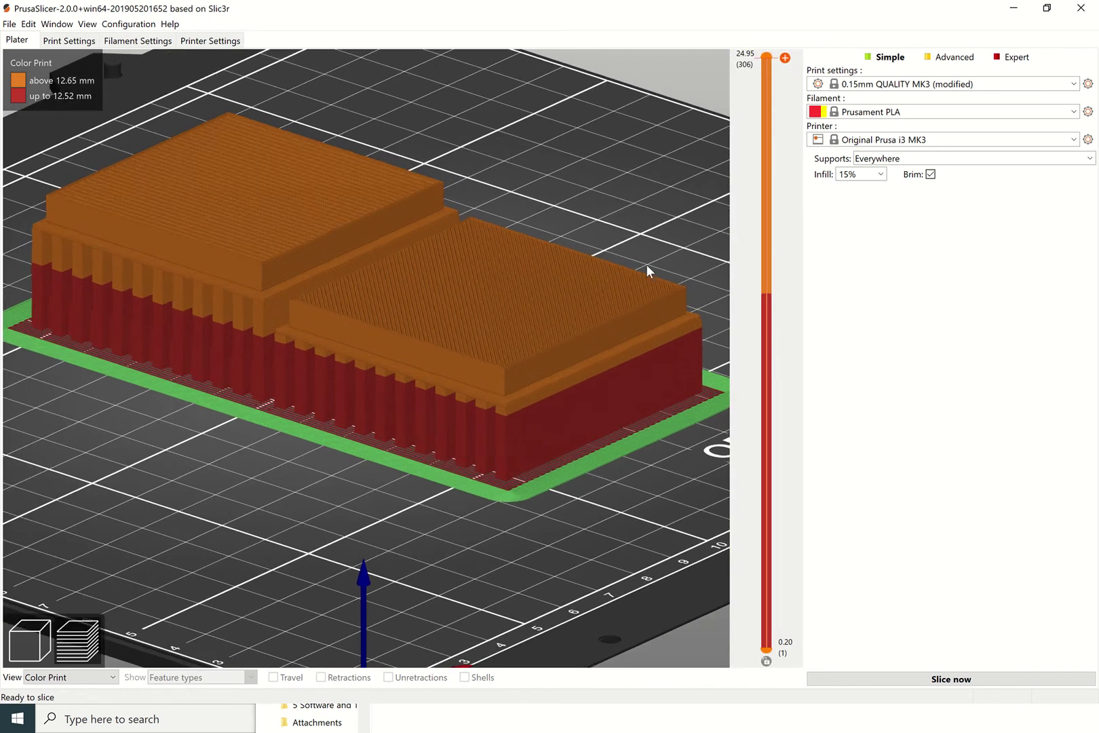
{"action": "scroll", "coordinate": [648, 270], "scroll_direction": "down", "scroll_amount": 3}
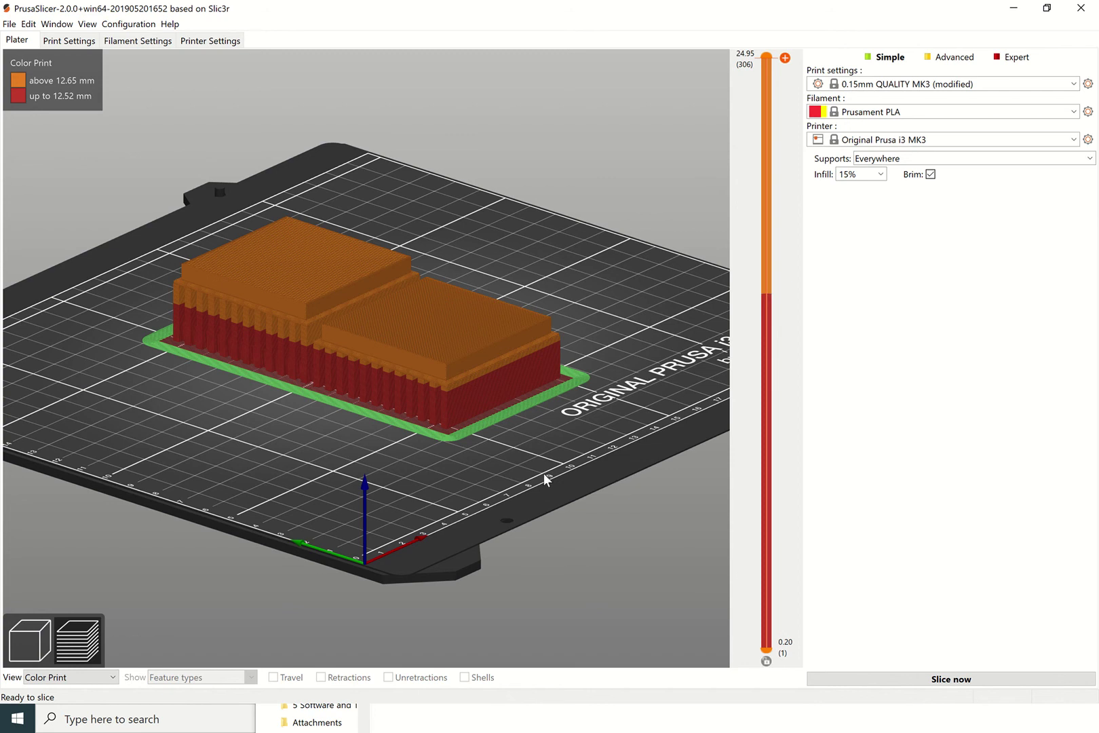
{"action": "left_click", "coordinate": [946, 681]}
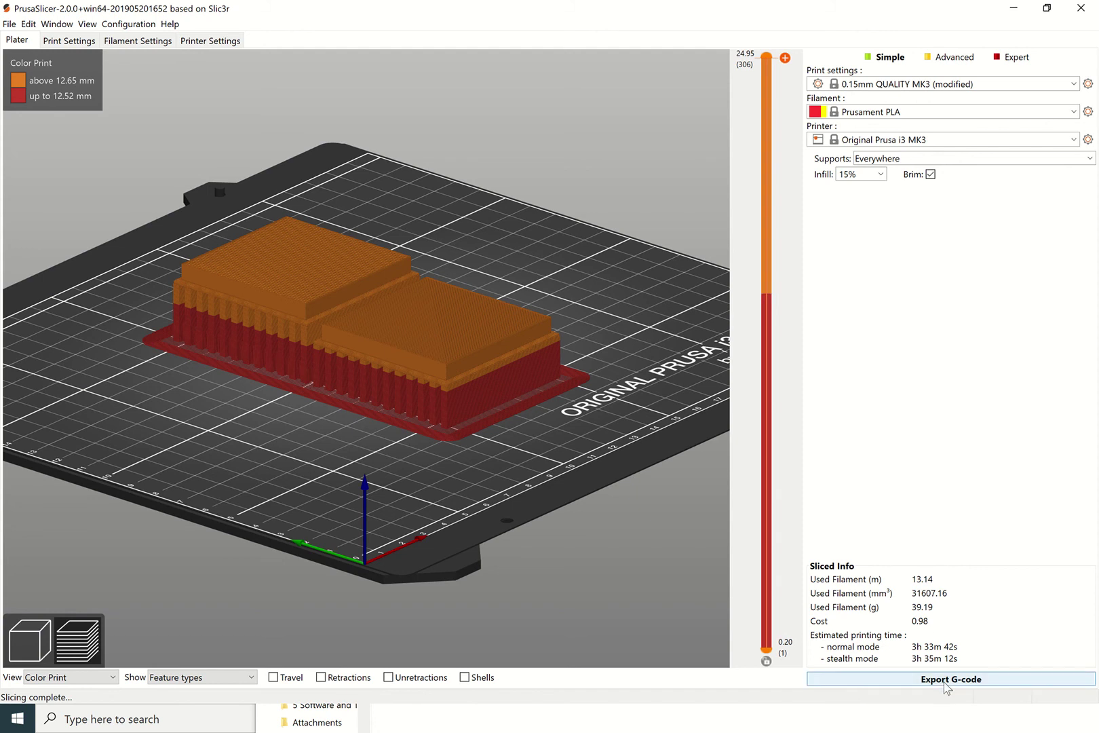
Export the G-code to SDHC (D:) as 'inchley test v2'
{"action": "left_click", "coordinate": [947, 681]}
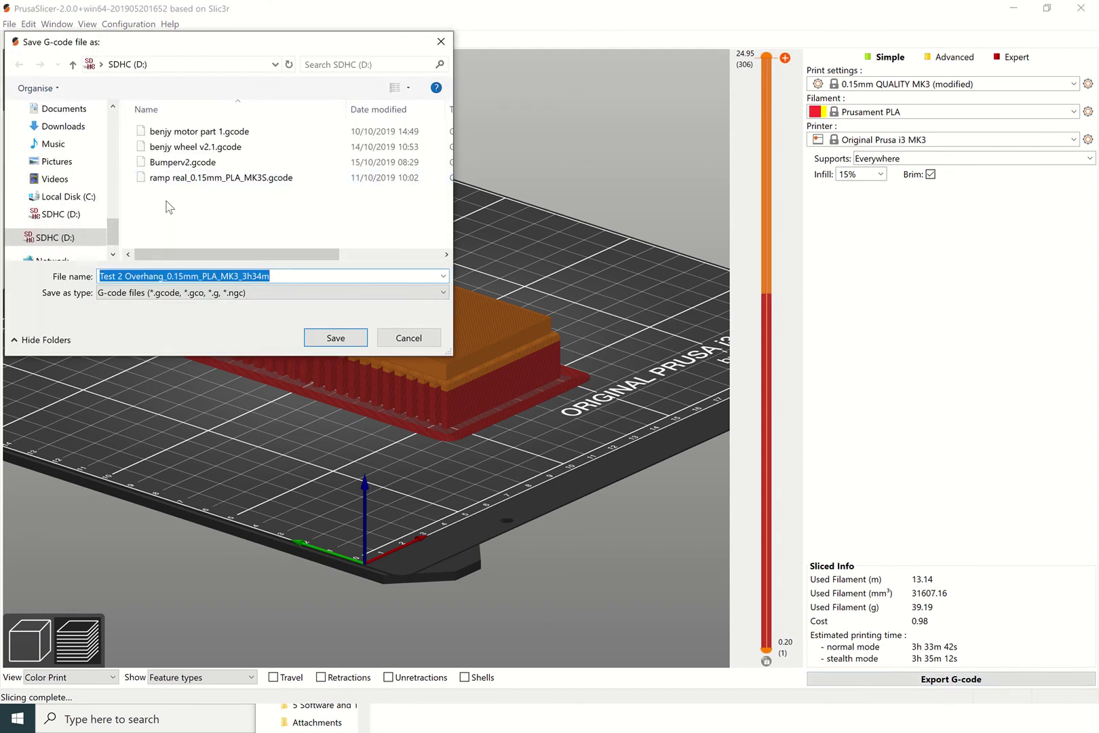
{"action": "type", "text": "inchley test v2"}
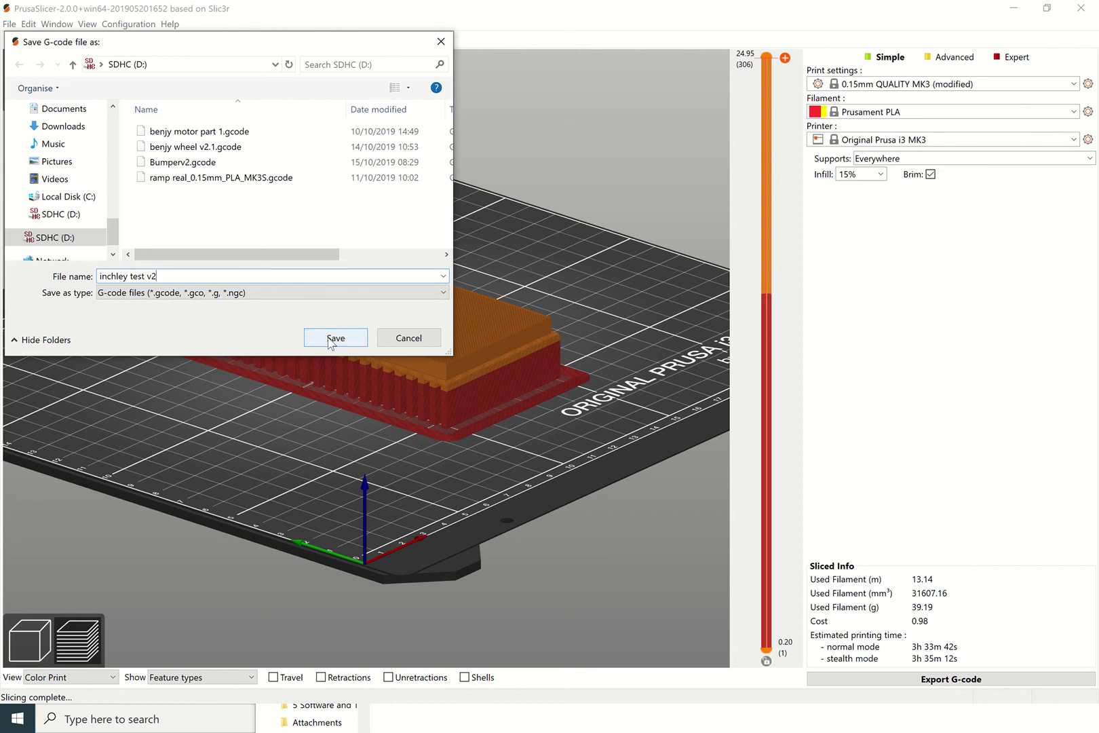
{"action": "left_click", "coordinate": [426, 341]}
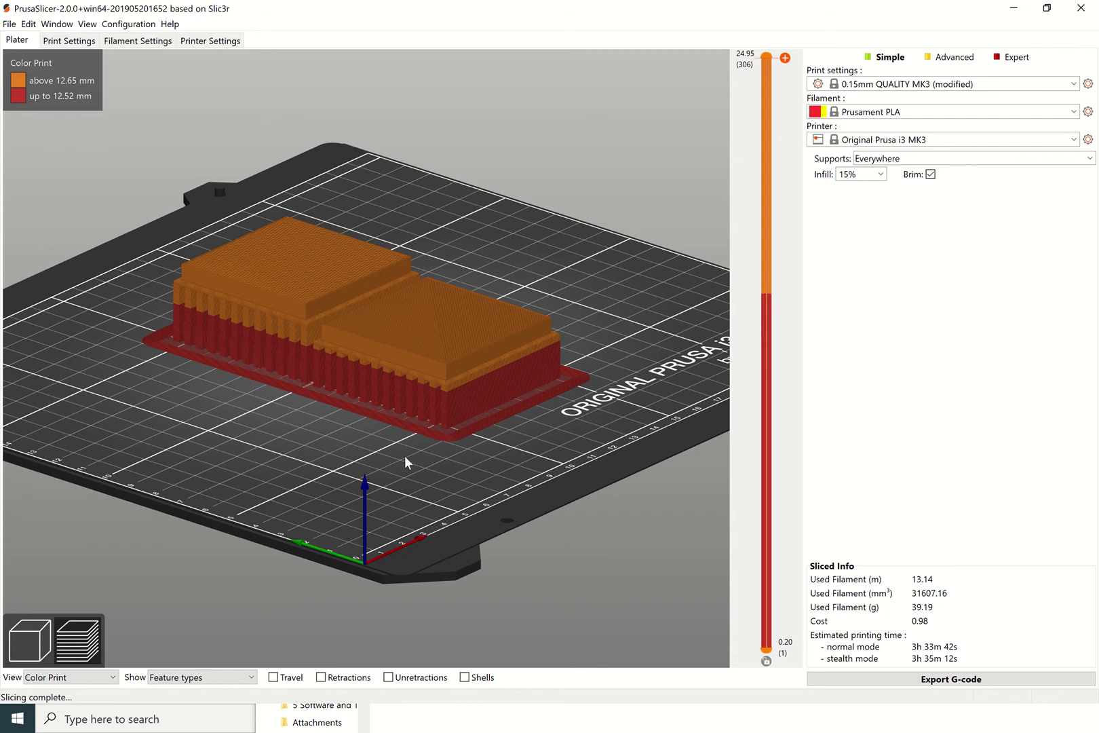
Back in 3D view, move the right overhang model and try laying it on a side face, then restore its base
{"action": "left_click", "coordinate": [30, 644]}
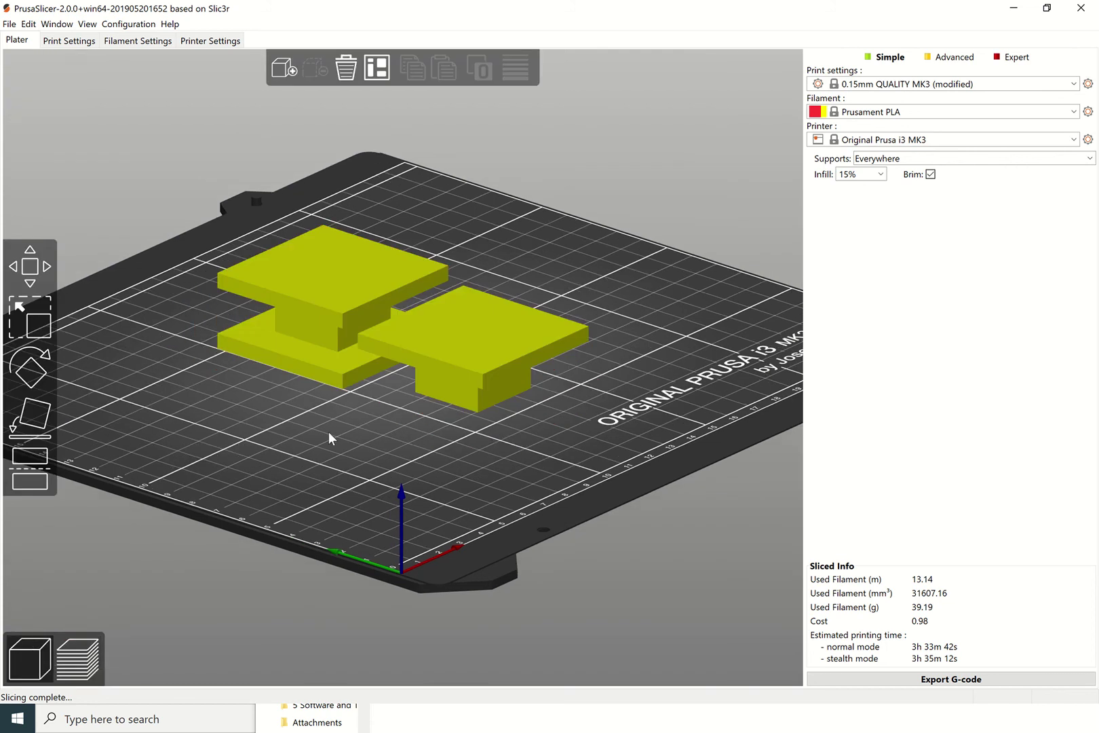
{"action": "left_click_drag", "start_coordinate": [454, 362], "coordinate": [534, 393]}
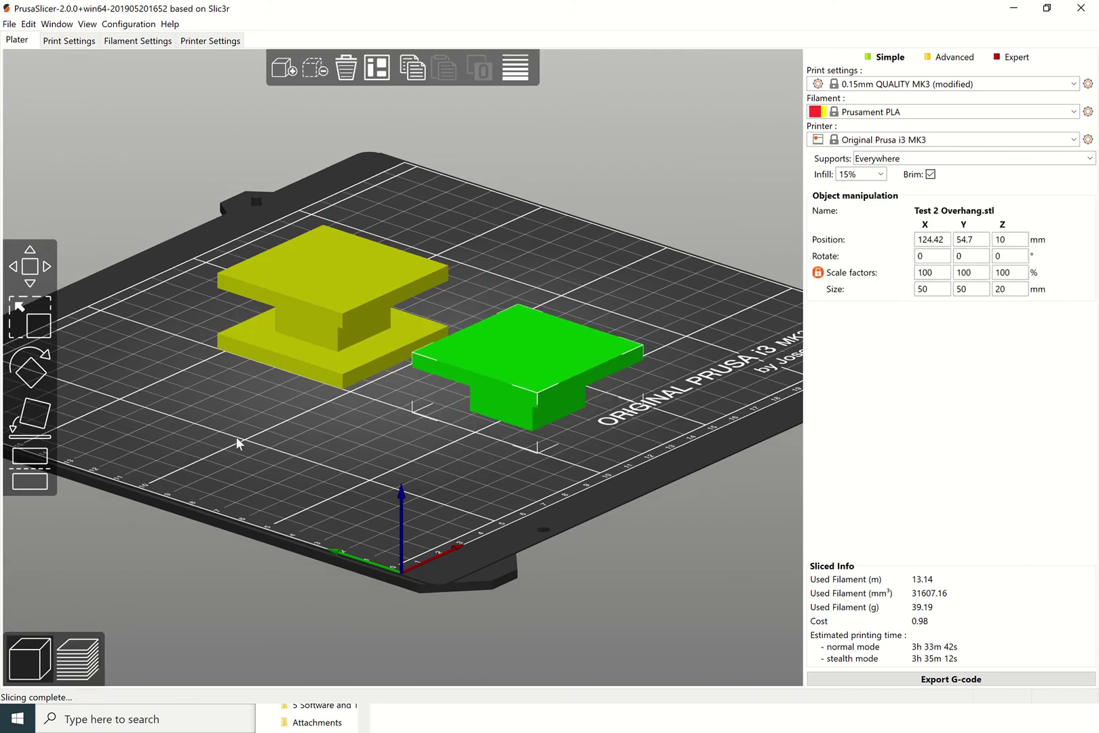
{"action": "left_click", "coordinate": [30, 421]}
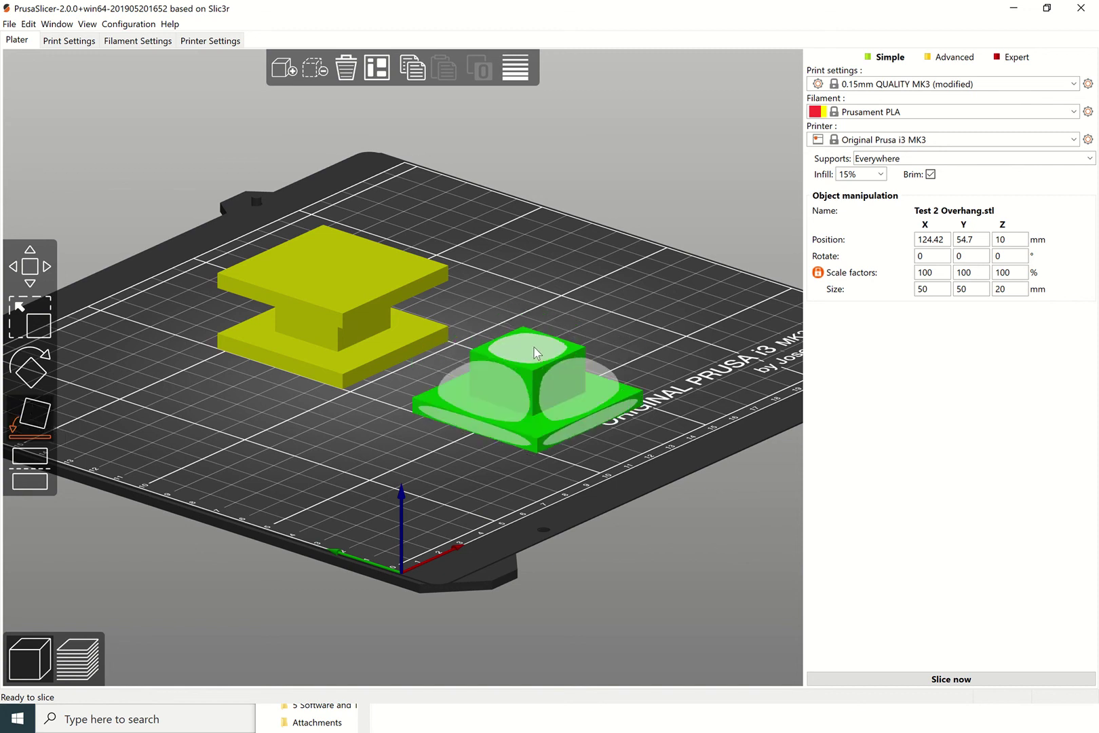
{"action": "left_click", "coordinate": [516, 395]}
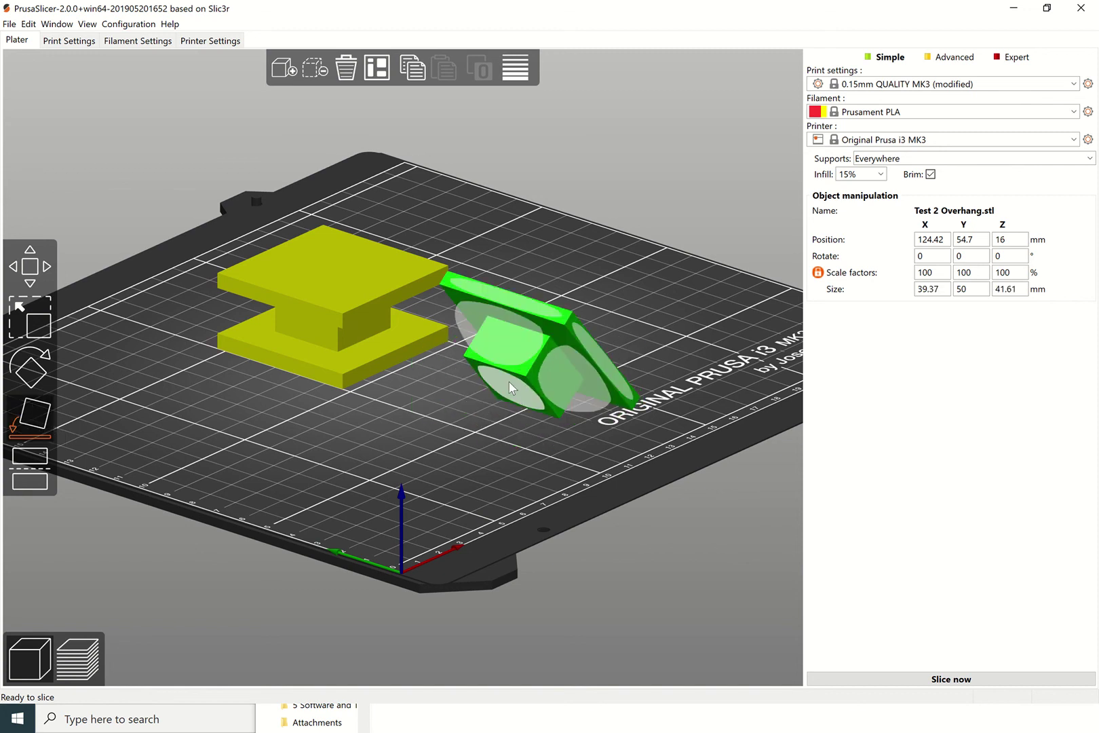
{"action": "left_click", "coordinate": [505, 382]}
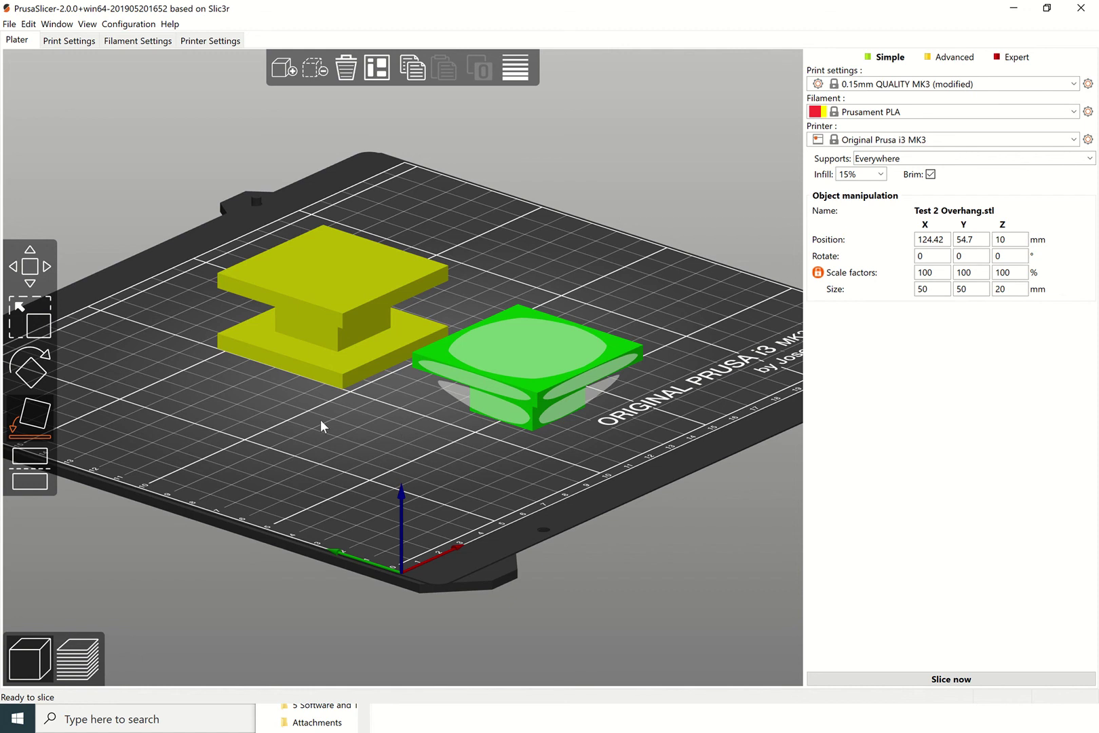
Flip the right overhang model onto its wide top face and nudge it back onto the bed
{"action": "left_click", "coordinate": [133, 443]}
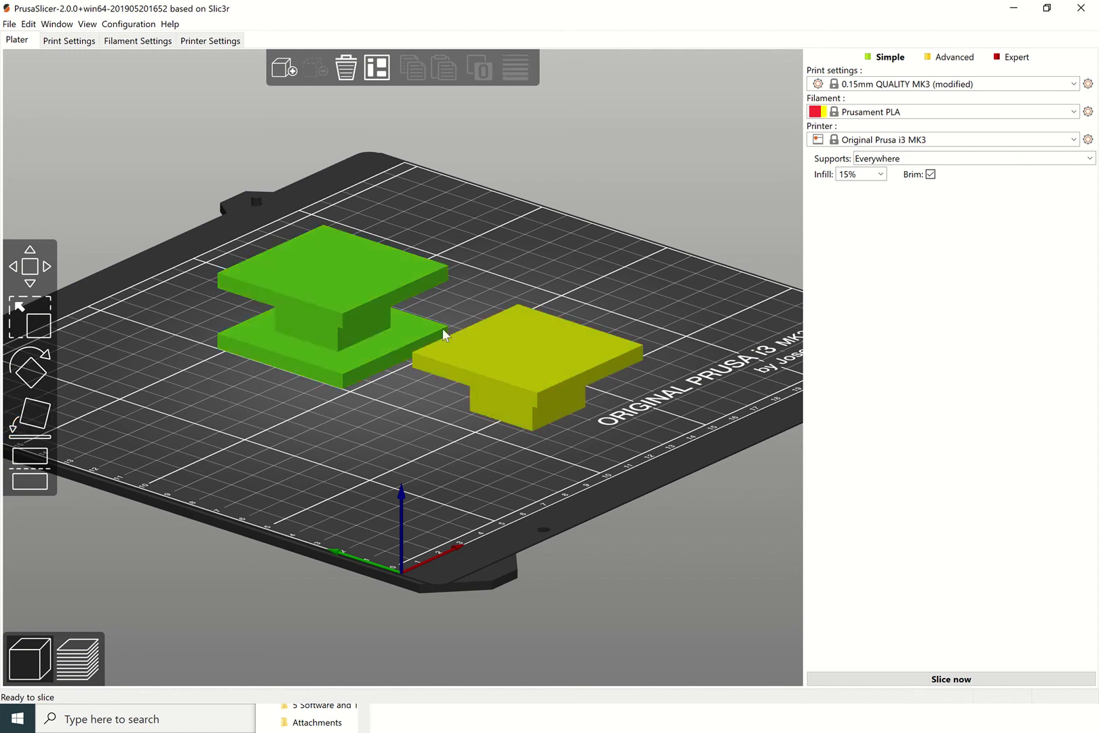
{"action": "left_click", "coordinate": [511, 385]}
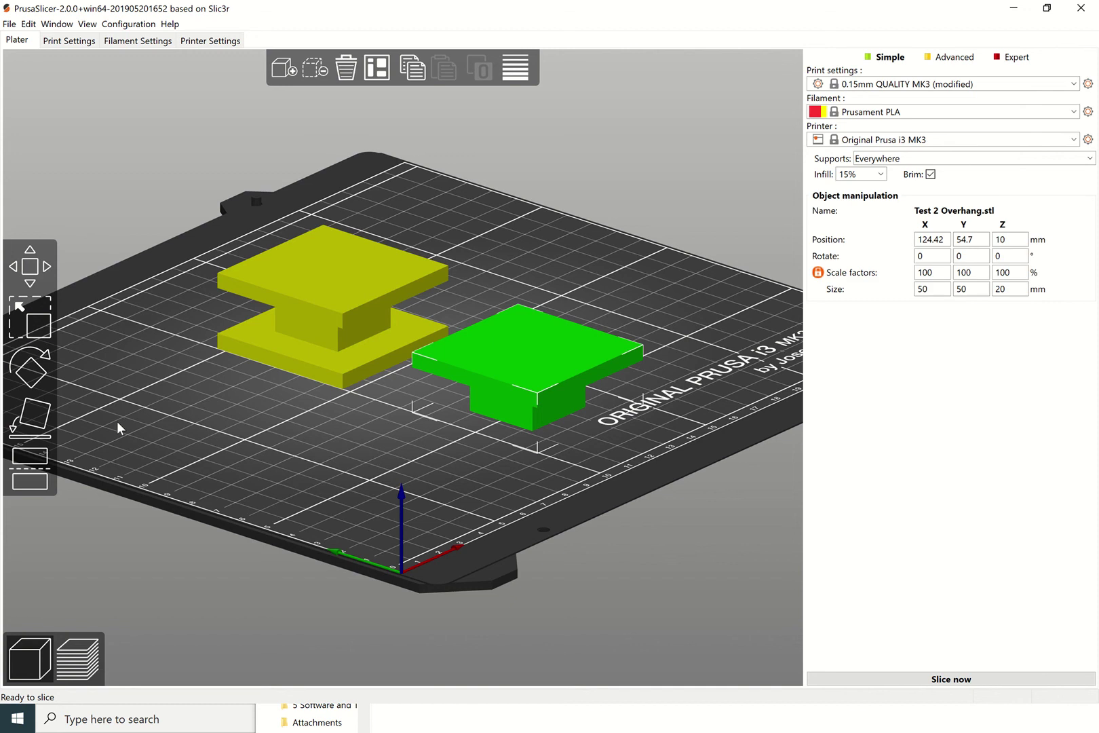
{"action": "left_click", "coordinate": [50, 419]}
{"action": "left_click", "coordinate": [528, 339]}
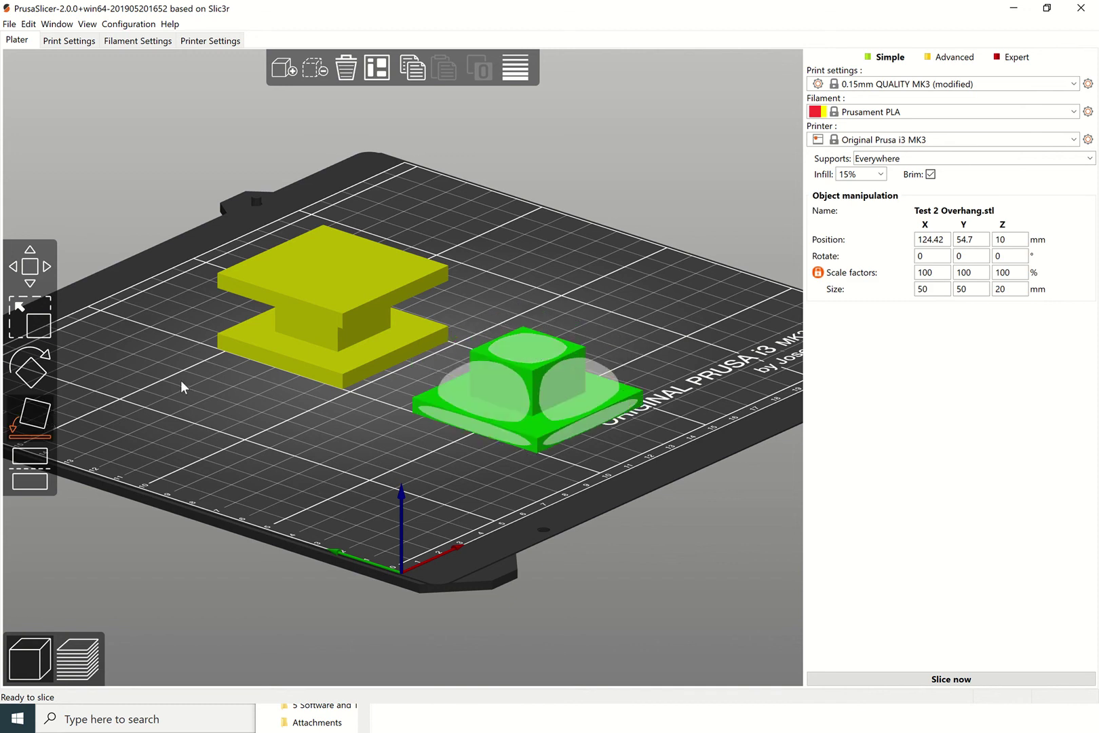
{"action": "left_click_drag", "start_coordinate": [522, 385], "coordinate": [497, 369]}
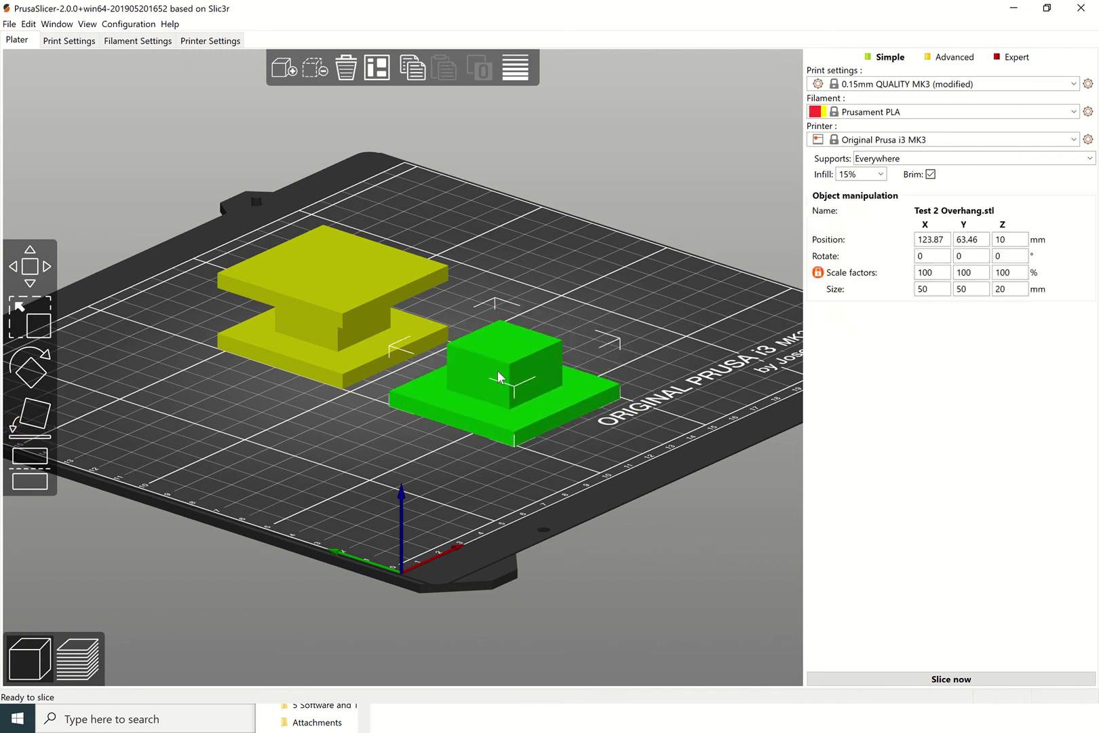
Auto-arrange both models, keep supports on Everywhere, slice the plate and export the G-code
{"action": "left_click", "coordinate": [370, 73]}
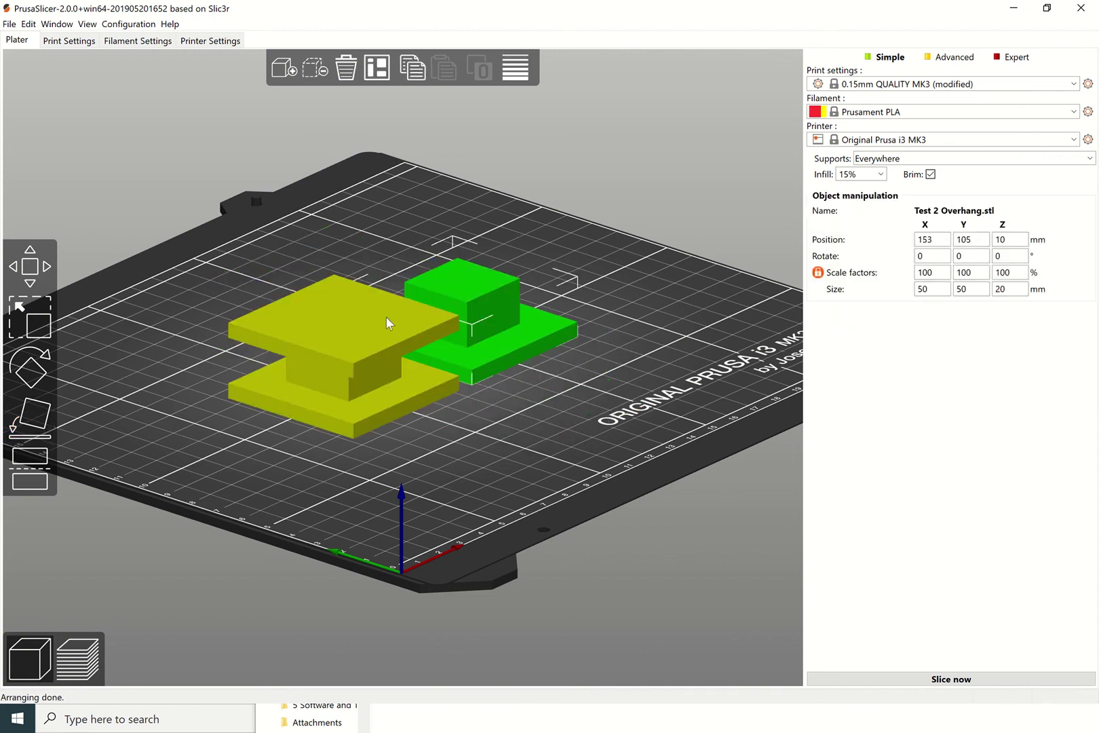
{"action": "left_click", "coordinate": [599, 419]}
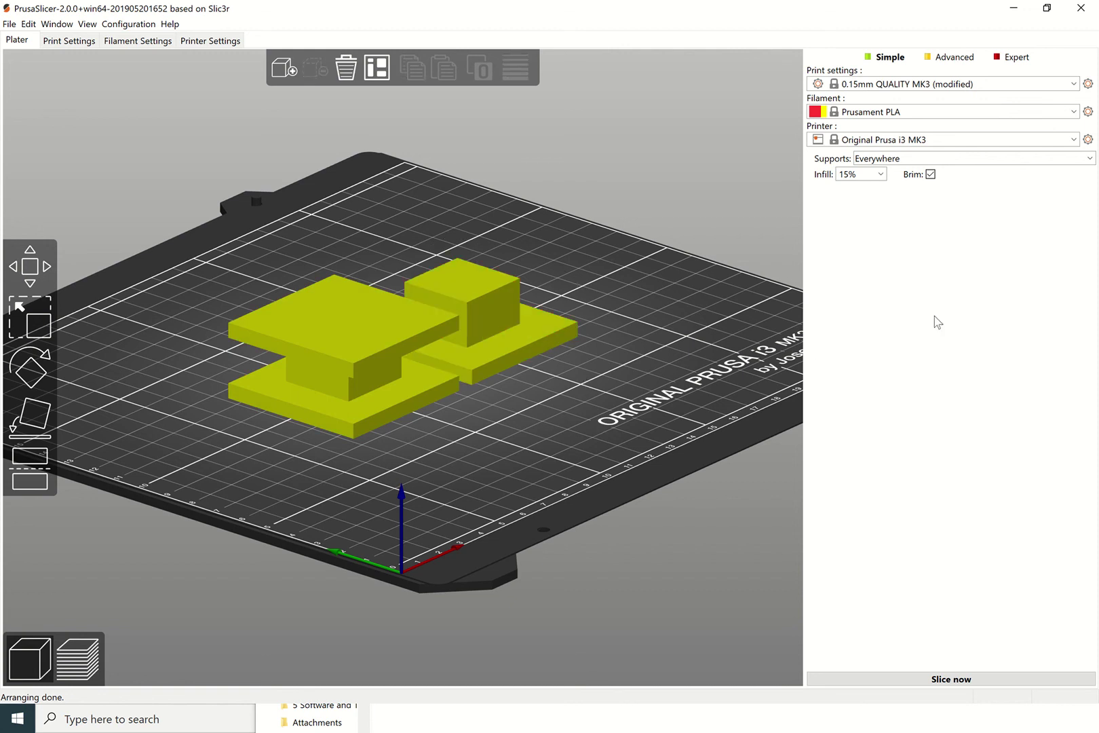
{"action": "left_click", "coordinate": [935, 160]}
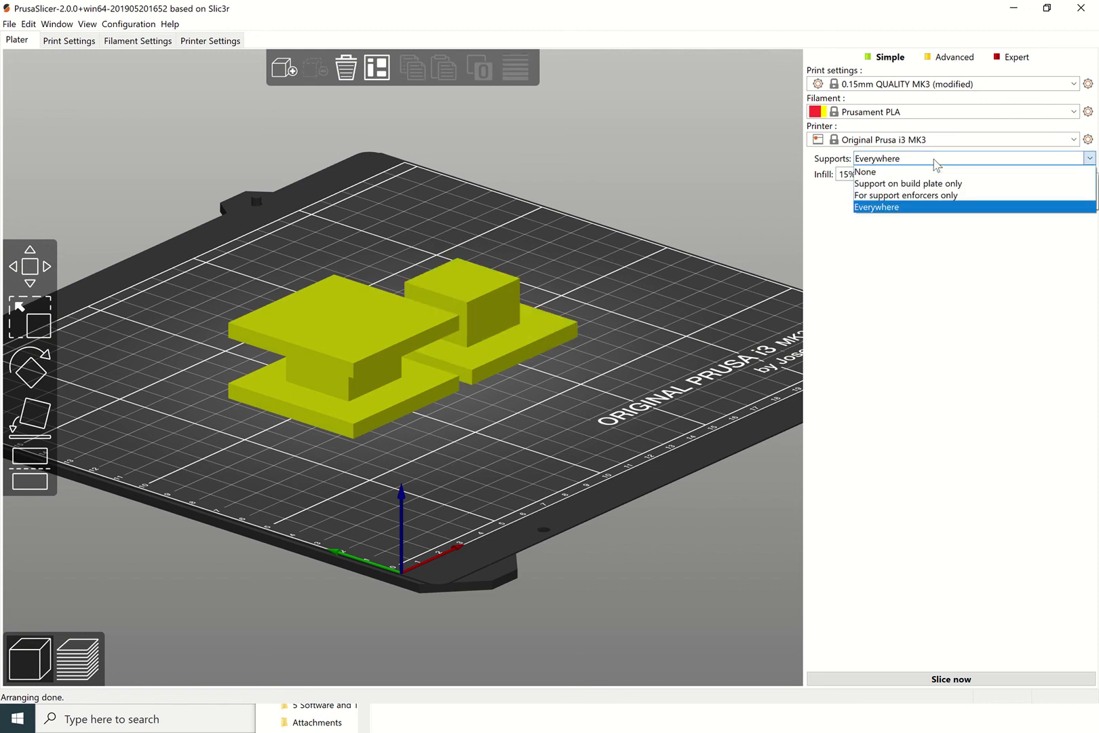
{"action": "left_click", "coordinate": [921, 207]}
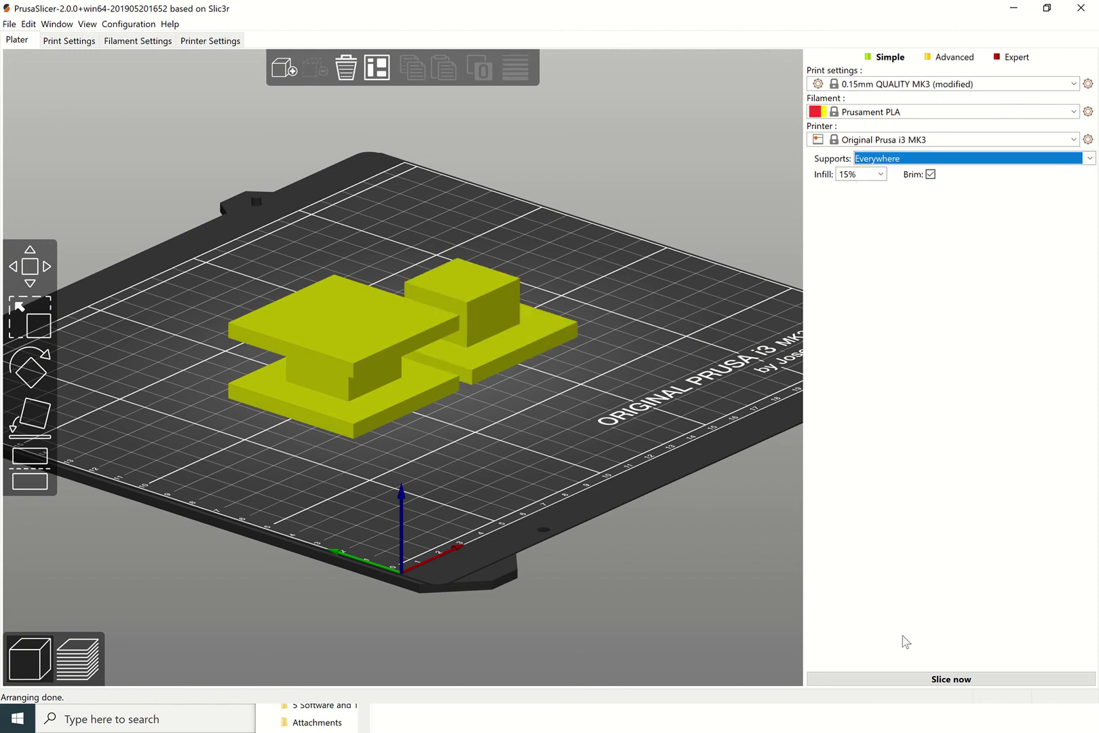
{"action": "left_click", "coordinate": [958, 679]}
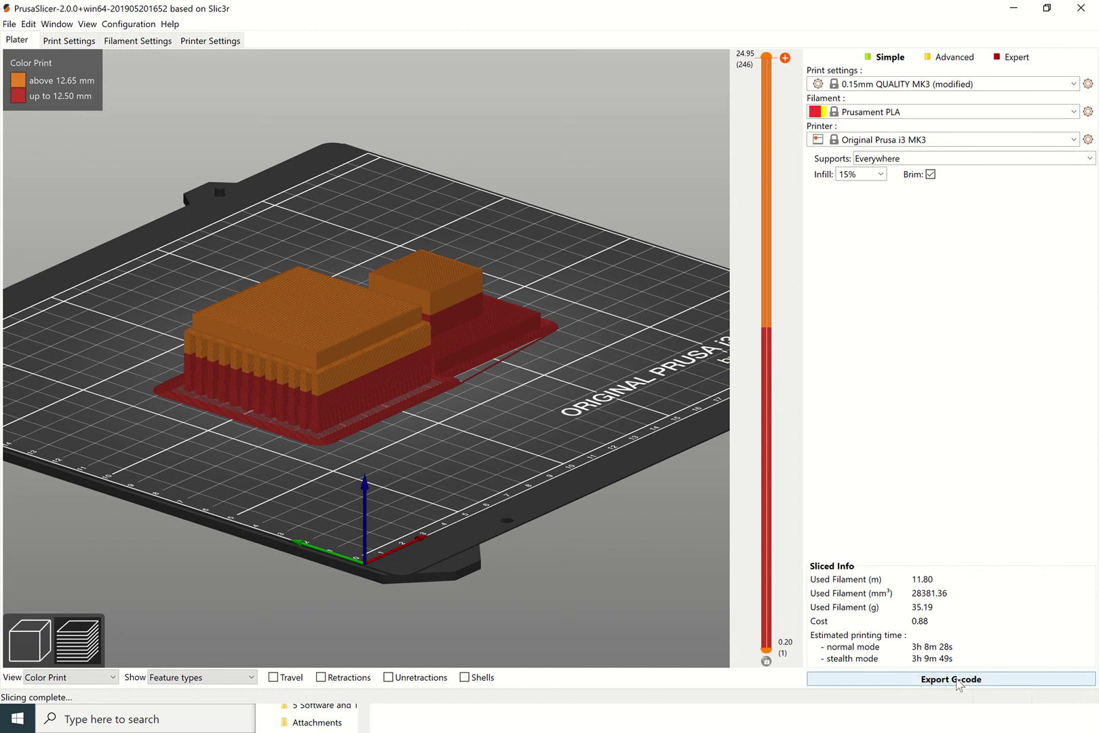
{"action": "left_click", "coordinate": [956, 679]}
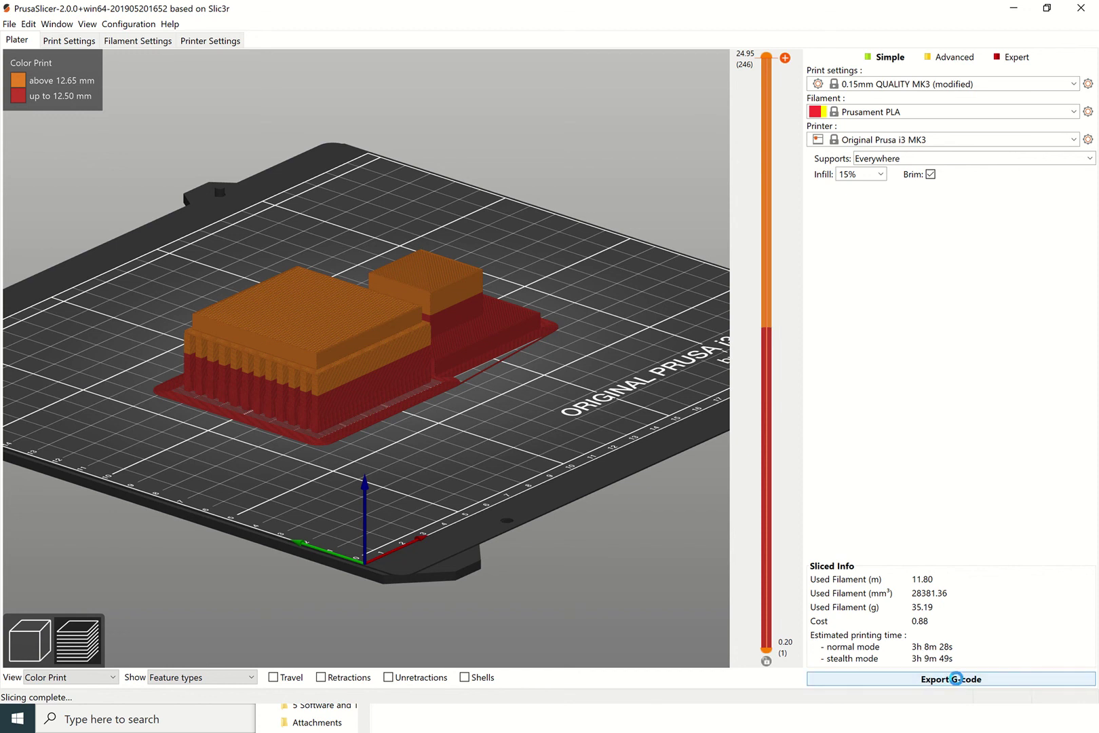